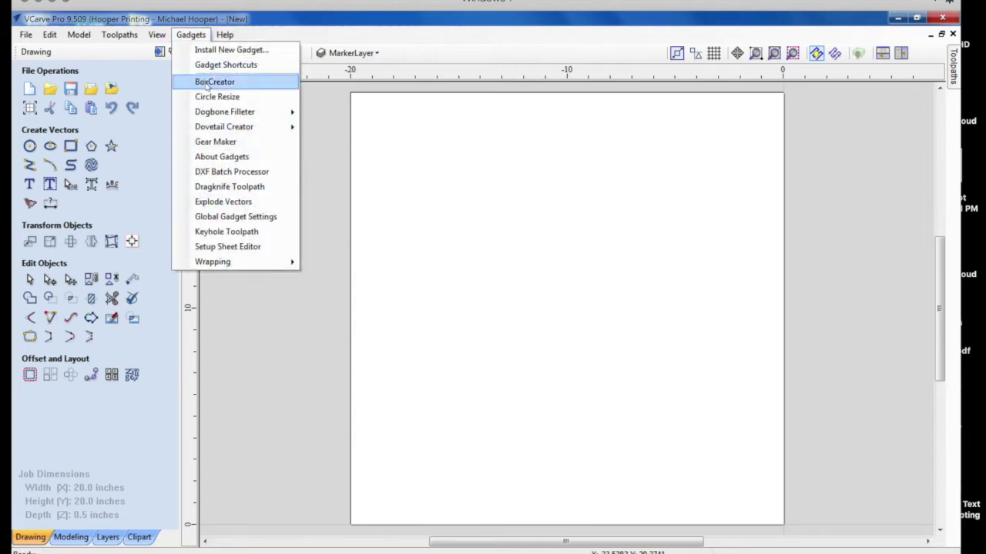
Generate dovetail, flat-lid box parts using the Box Creator's existing settings
{"action": "left_click", "coordinate": [208, 81]}
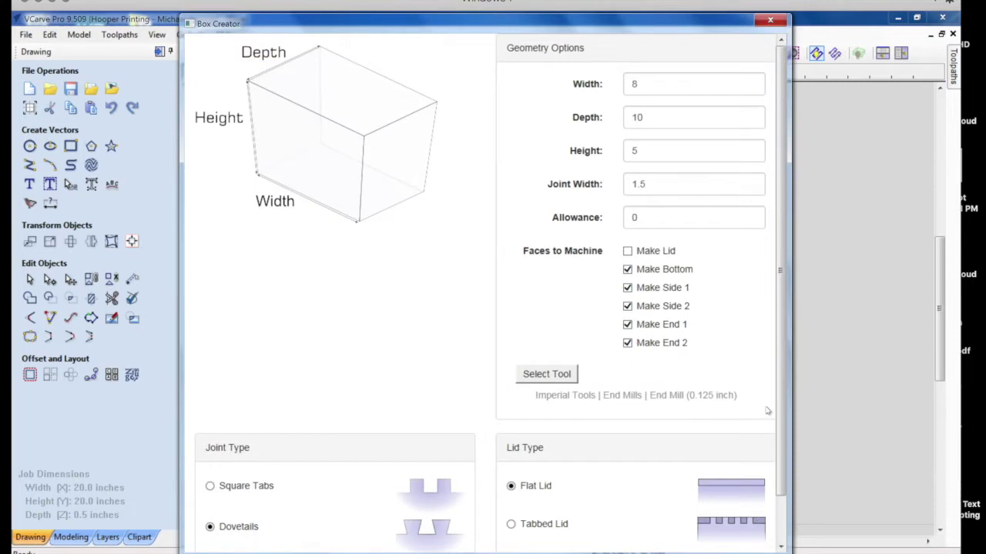
{"action": "left_click_drag", "start_coordinate": [784, 420], "coordinate": [771, 531]}
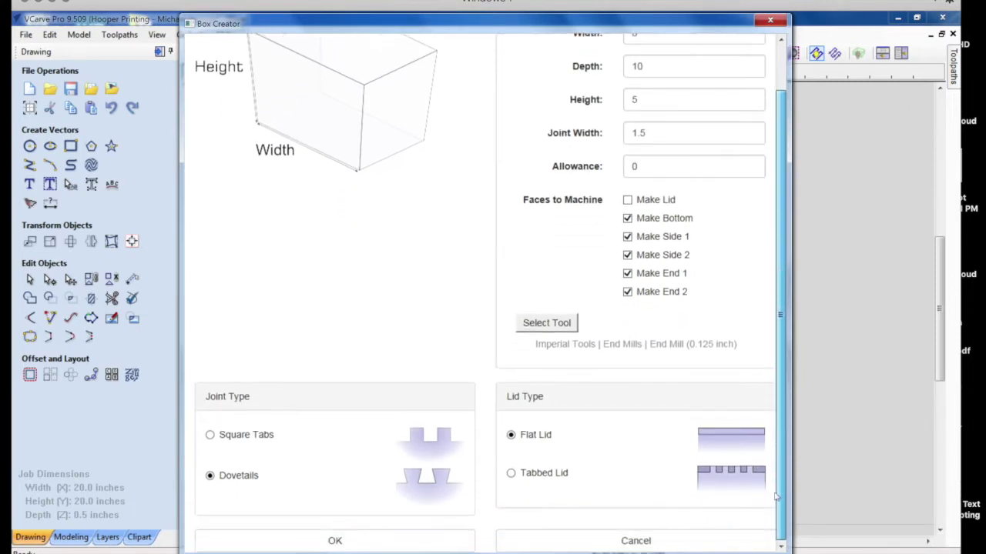
{"action": "left_click", "coordinate": [393, 542]}
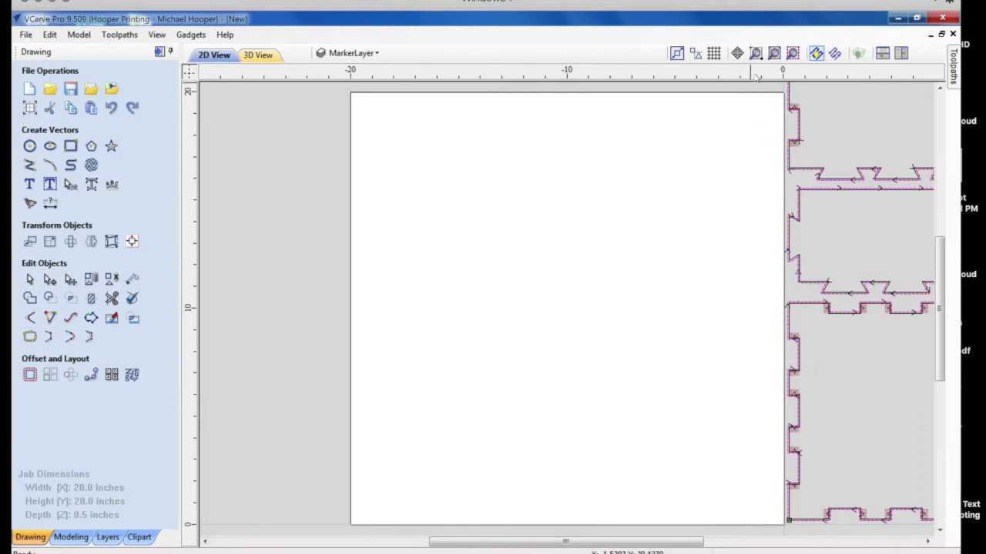
Remove the misplaced box parts and move the job's XY datum to the bottom-left corner
{"action": "left_click", "coordinate": [774, 52]}
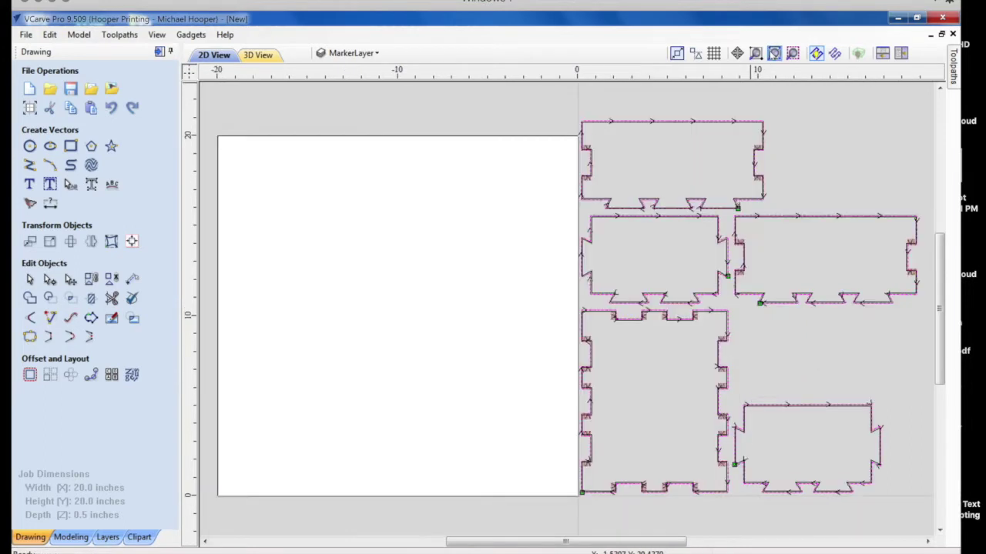
{"action": "left_click_drag", "start_coordinate": [895, 515], "coordinate": [743, 330]}
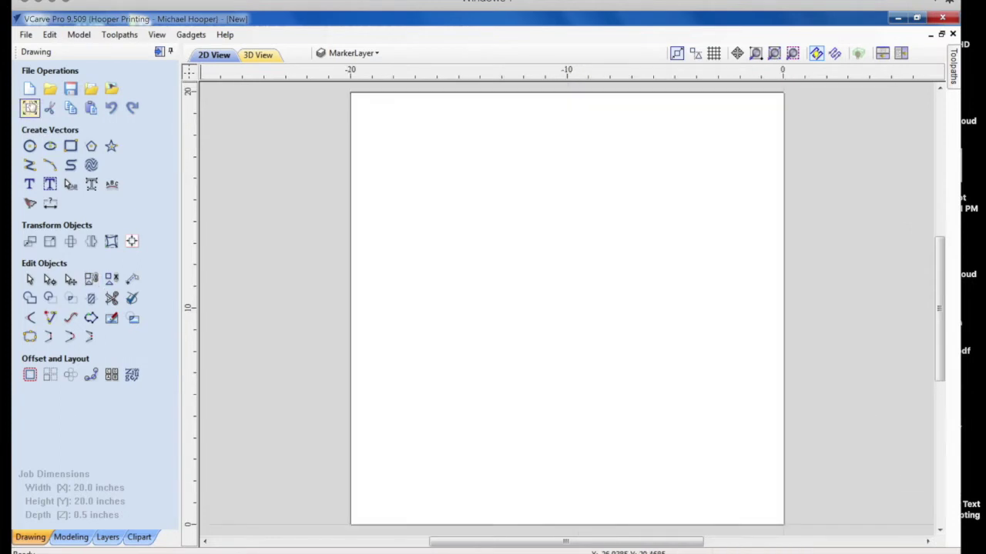
{"action": "left_click", "coordinate": [29, 108]}
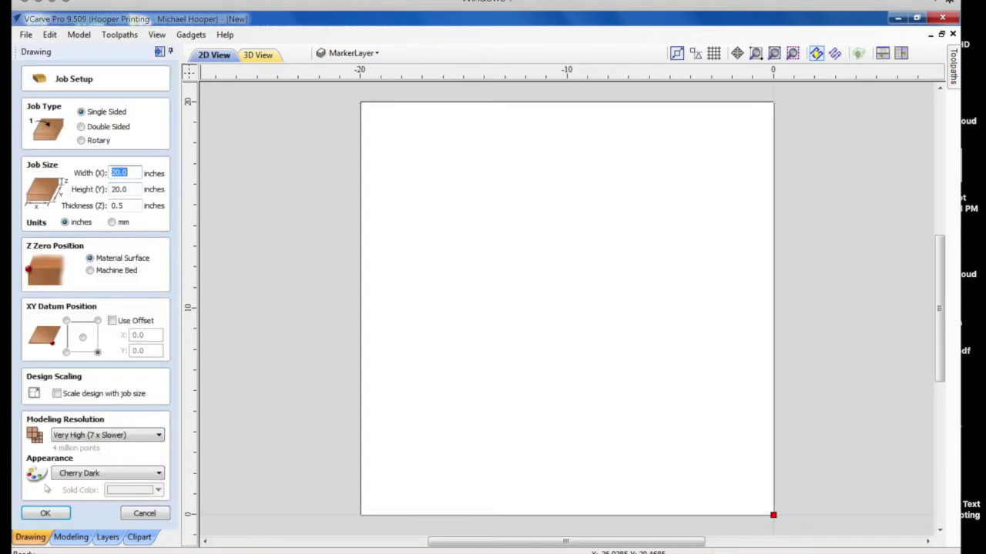
{"action": "left_click", "coordinate": [67, 353]}
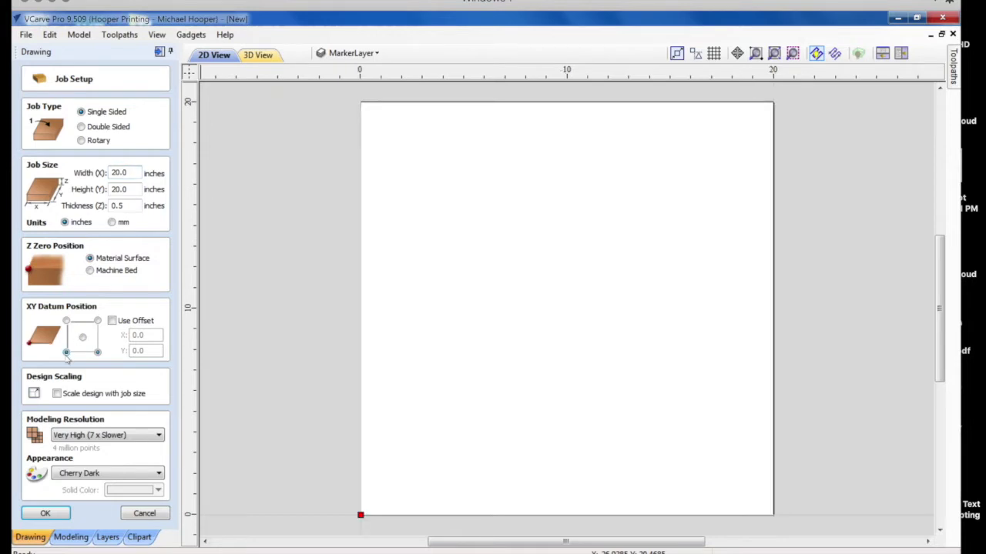
{"action": "left_click", "coordinate": [53, 514]}
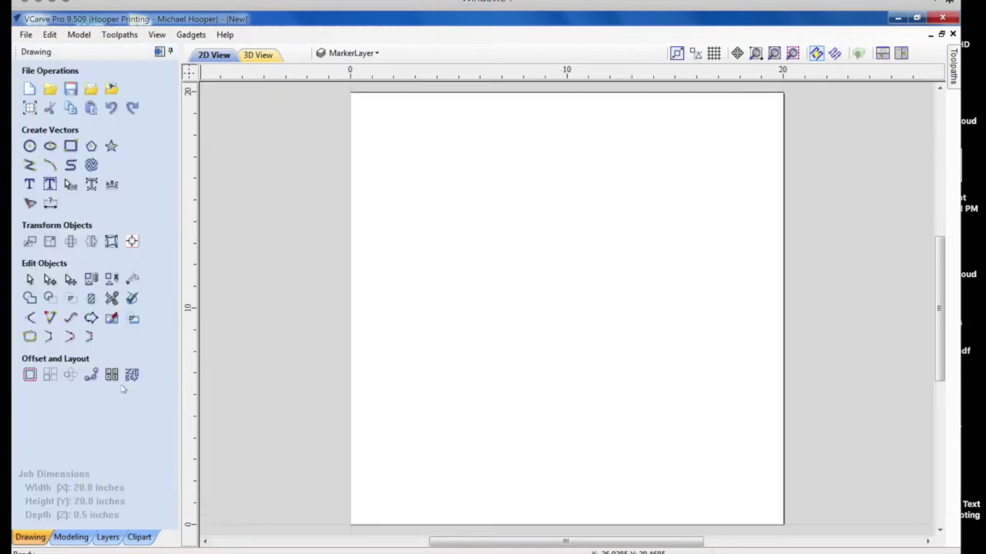
Rerun Box Creator so the 8x10x5 inch dovetail panels land on the sheet
{"action": "left_click", "coordinate": [190, 35]}
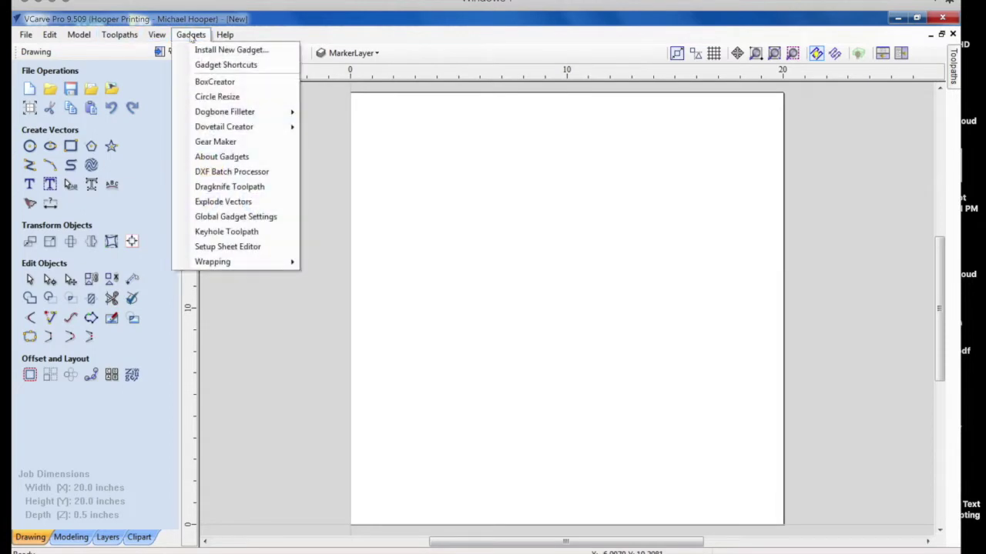
{"action": "left_click", "coordinate": [204, 82]}
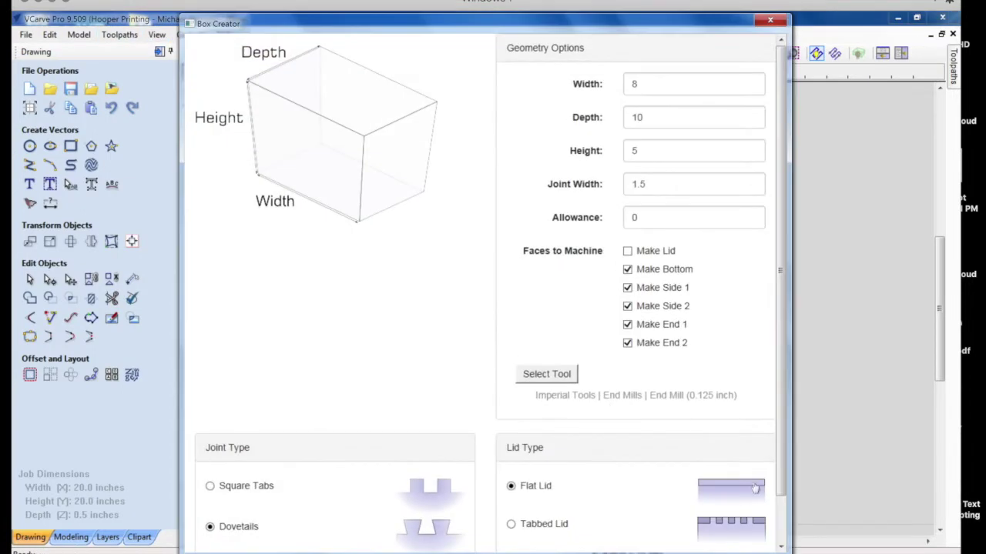
{"action": "scroll", "coordinate": [782, 441], "scroll_direction": "down", "scroll_amount": 2}
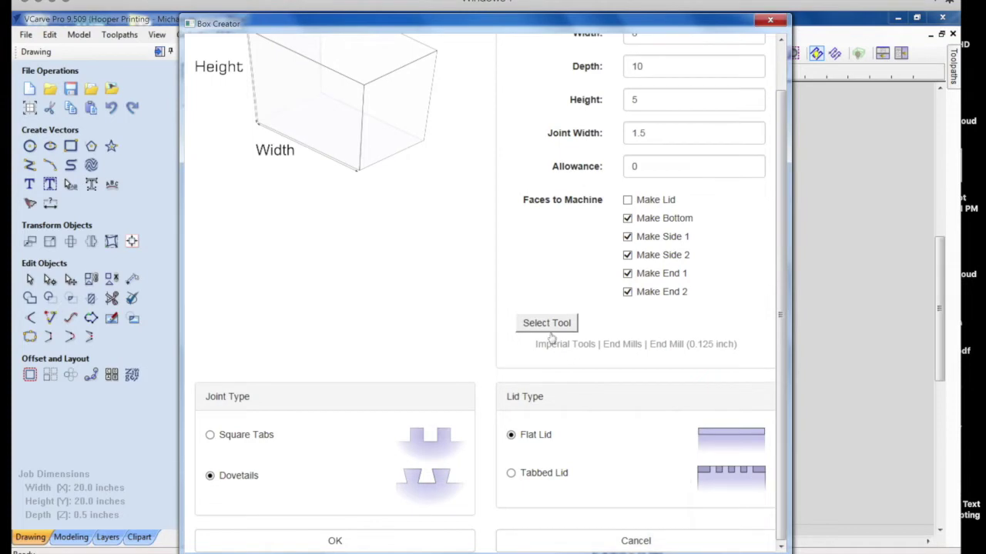
{"action": "left_click", "coordinate": [384, 542]}
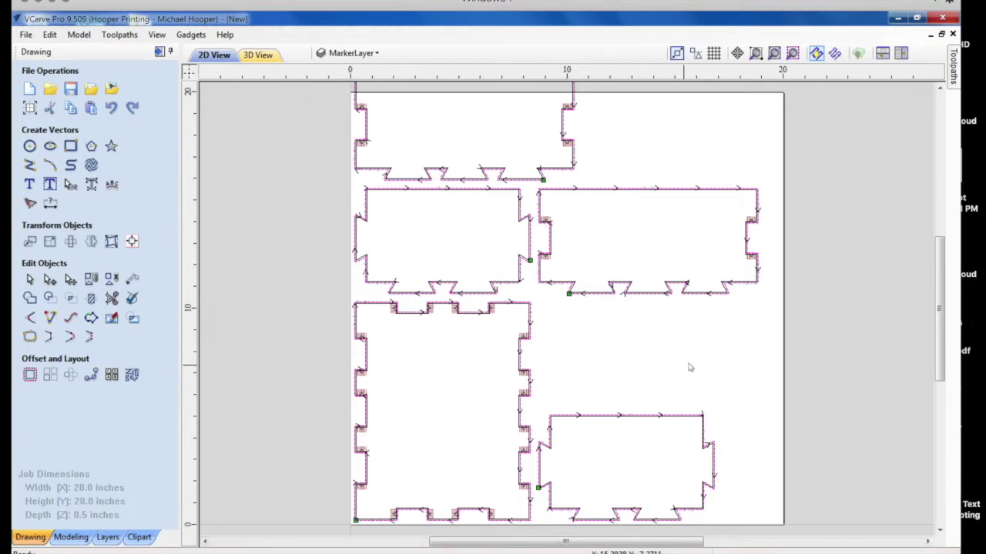
Delete both the Cut out and Dovetail toolpaths, keeping only the part vectors
{"action": "left_click", "coordinate": [951, 60]}
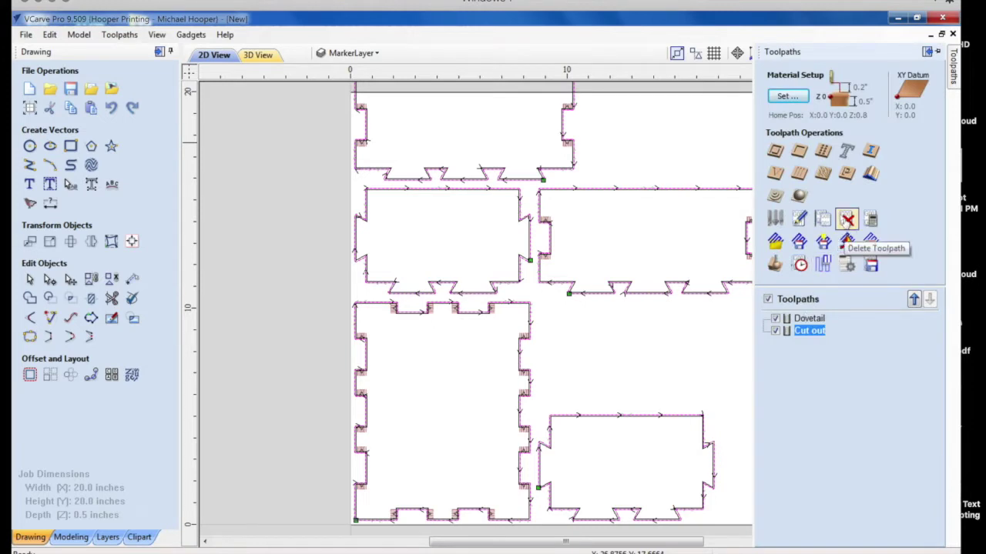
{"action": "left_click", "coordinate": [847, 219]}
{"action": "left_click", "coordinate": [454, 303]}
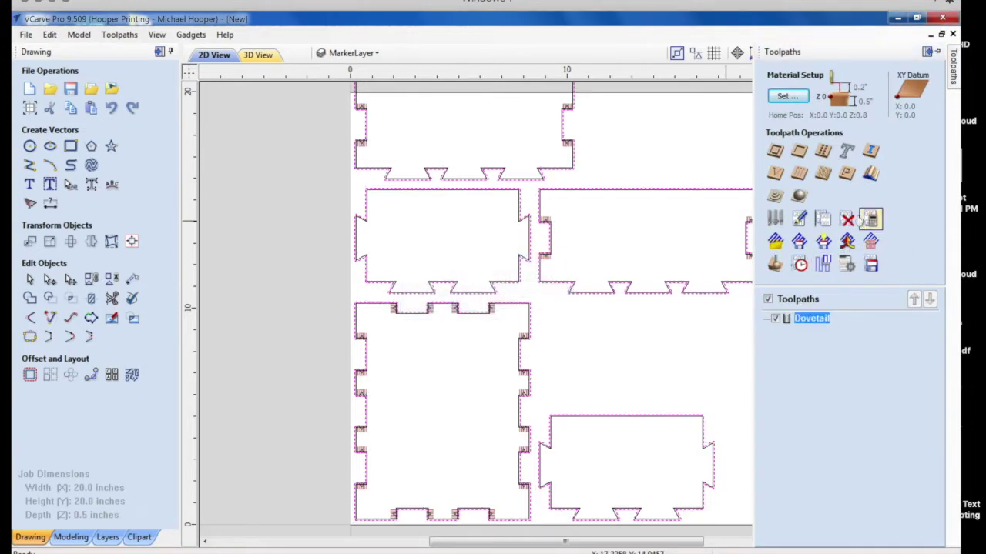
{"action": "left_click", "coordinate": [847, 219]}
{"action": "left_click", "coordinate": [466, 303]}
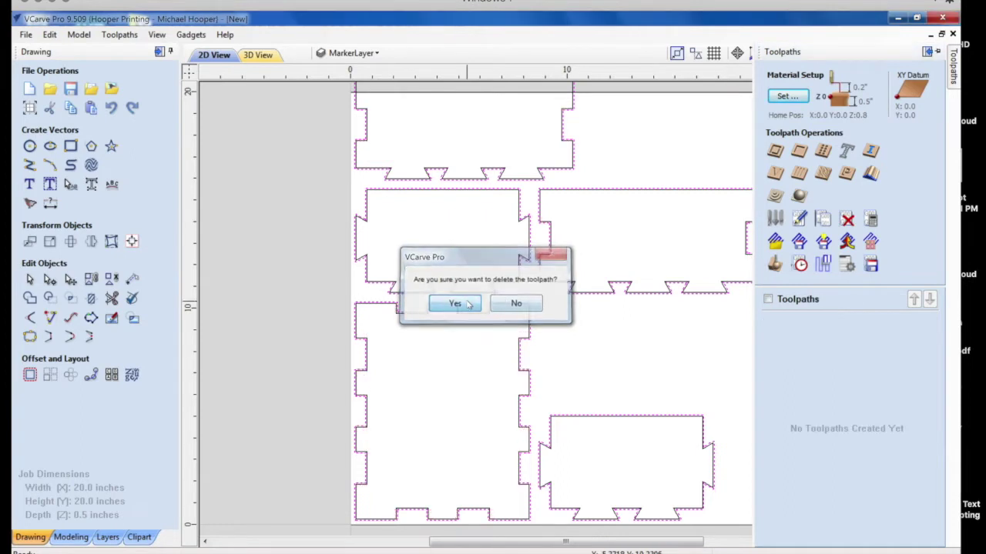
{"action": "left_click", "coordinate": [678, 348]}
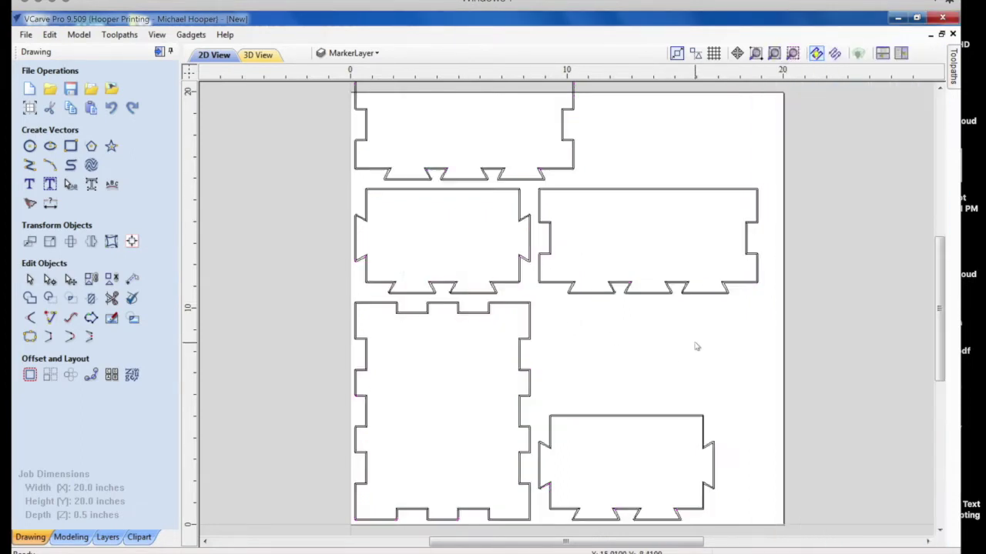
Rotate the top and right-middle parts upright and shift them toward the sheet's right
{"action": "left_click_drag", "start_coordinate": [745, 353], "coordinate": [559, 153]}
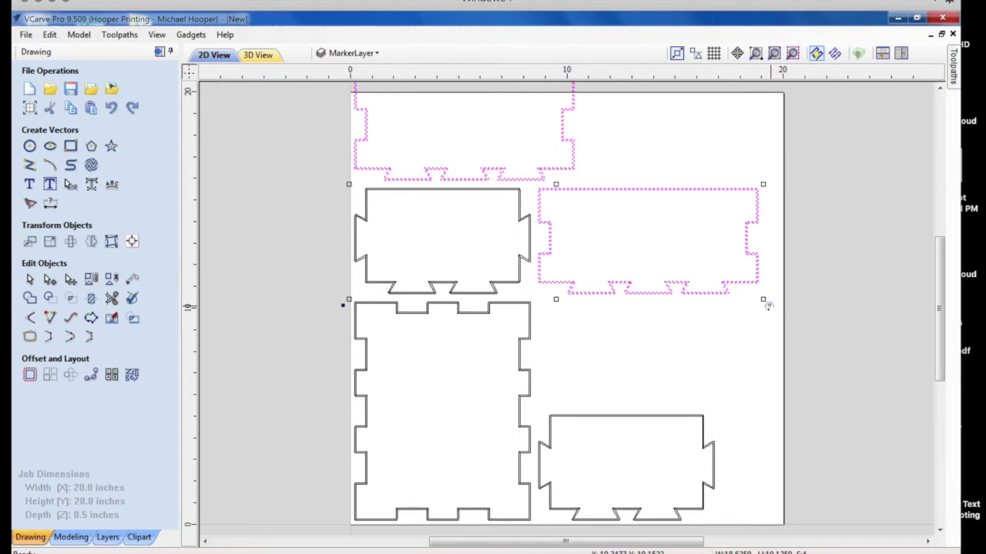
{"action": "left_click_drag", "start_coordinate": [768, 304], "coordinate": [608, 114]}
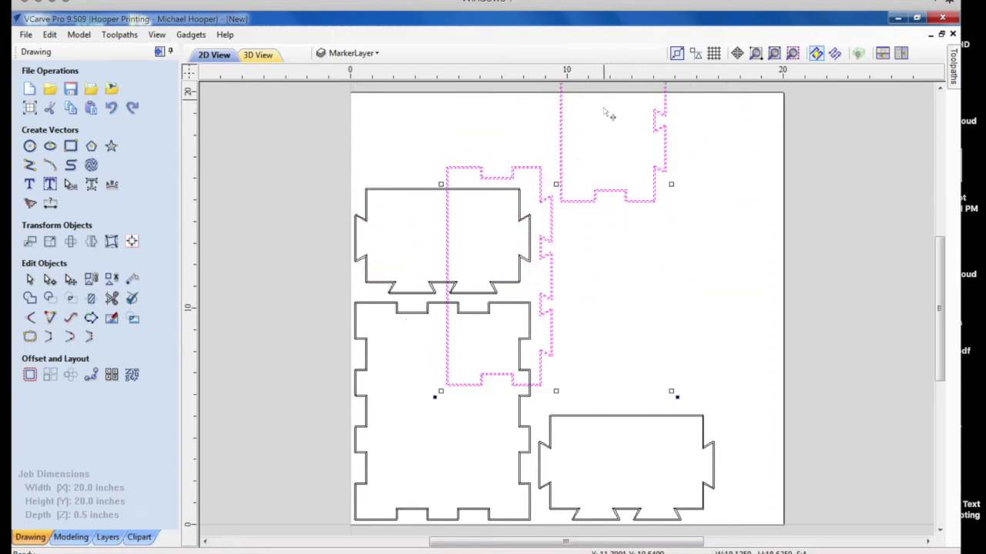
{"action": "left_click_drag", "start_coordinate": [639, 201], "coordinate": [785, 175]}
{"action": "left_click_drag", "start_coordinate": [851, 236], "coordinate": [776, 359]}
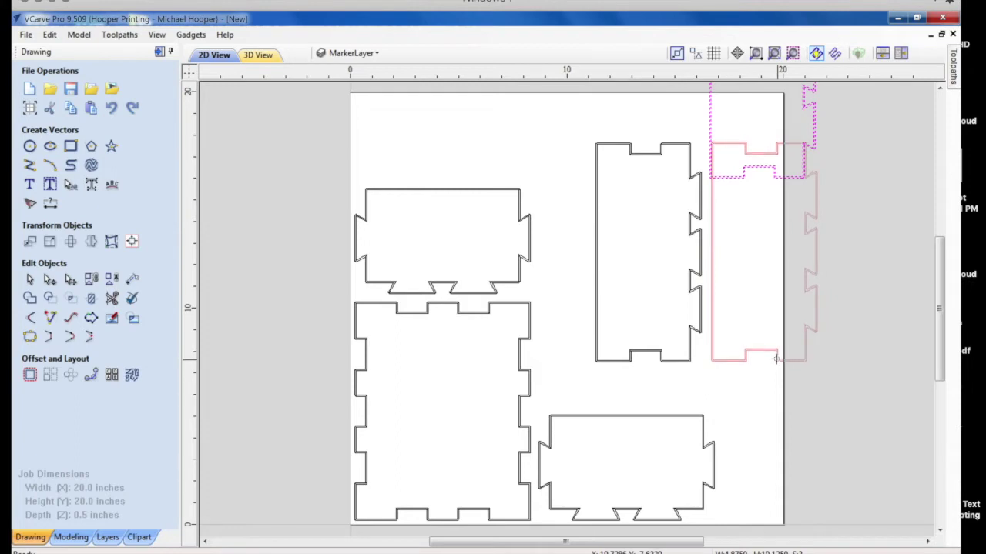
{"action": "left_click", "coordinate": [770, 425]}
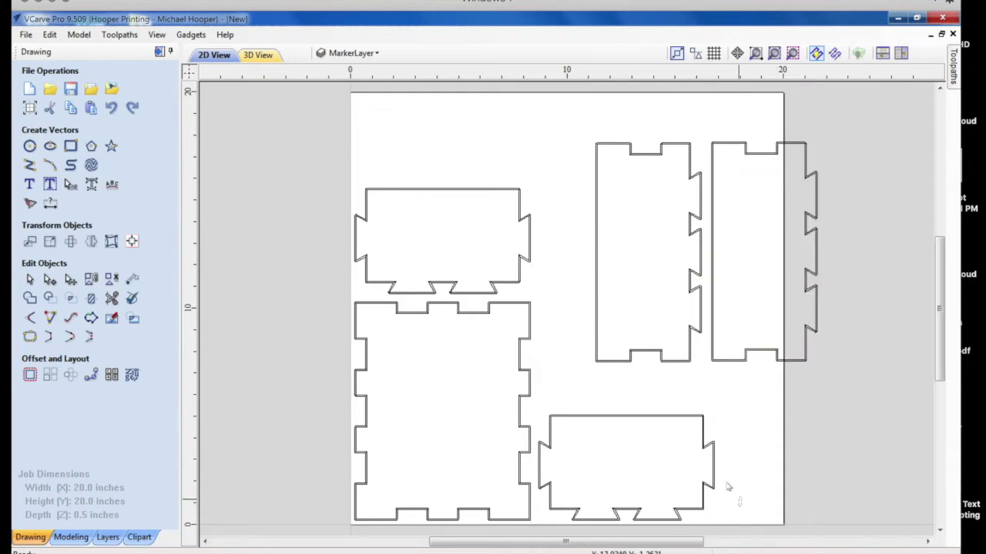
Move the bottom part to the top, the side parts lower right, and the second end piece beside the first
{"action": "left_click", "coordinate": [699, 430]}
{"action": "left_click_drag", "start_coordinate": [704, 418], "coordinate": [516, 71]}
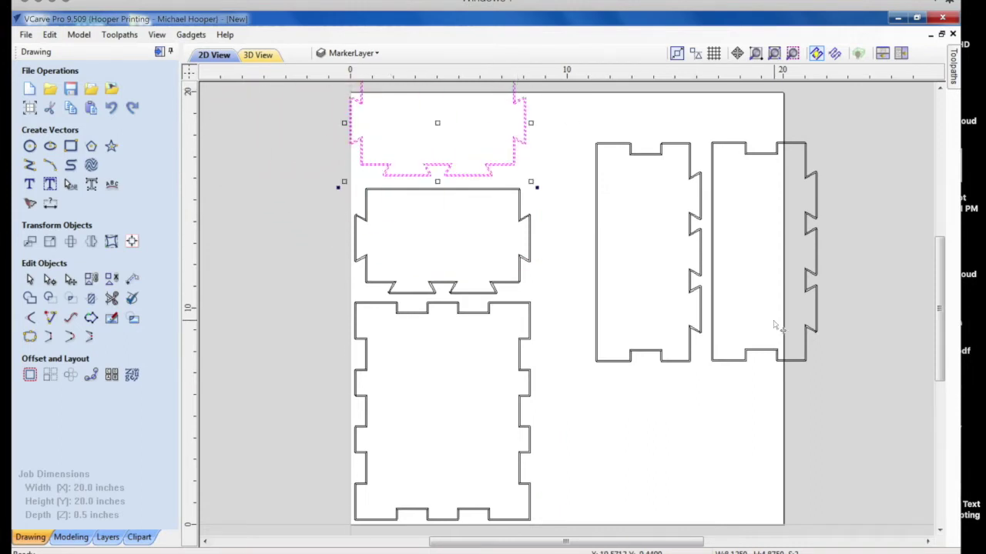
{"action": "left_click", "coordinate": [638, 330]}
{"action": "left_click_drag", "start_coordinate": [654, 349], "coordinate": [607, 510]}
{"action": "left_click", "coordinate": [500, 154]}
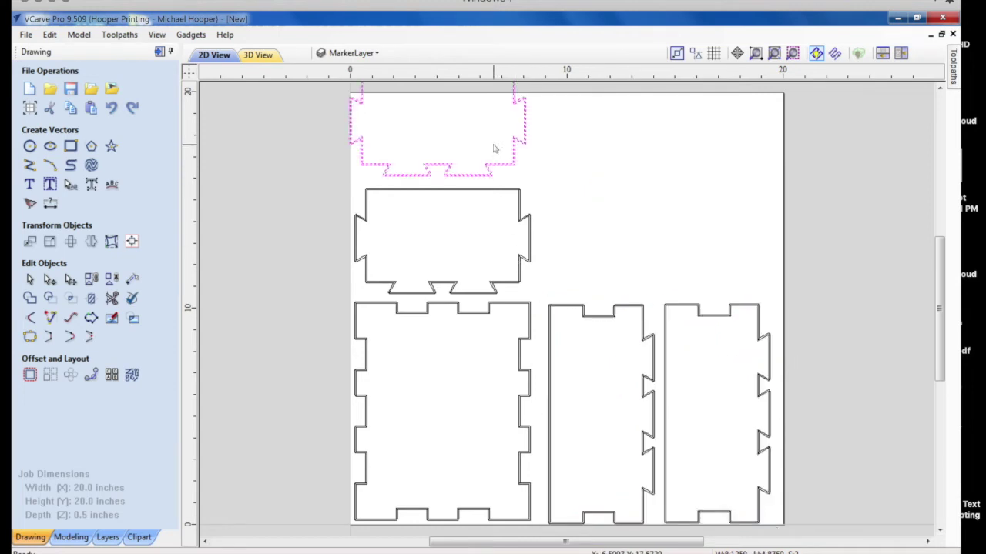
{"action": "mouse_move", "coordinate": [534, 183]}
{"action": "left_mouse_down"}
{"action": "mouse_move", "coordinate": [689, 248]}
{"action": "mouse_move", "coordinate": [712, 262]}
{"action": "mouse_move", "coordinate": [721, 282]}
{"action": "left_mouse_up"}
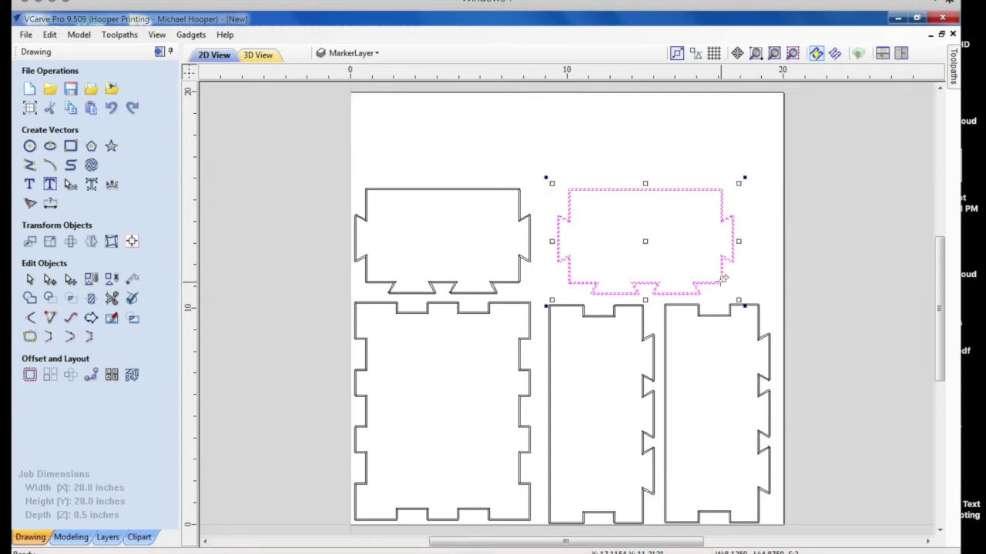
{"action": "left_click", "coordinate": [864, 289]}
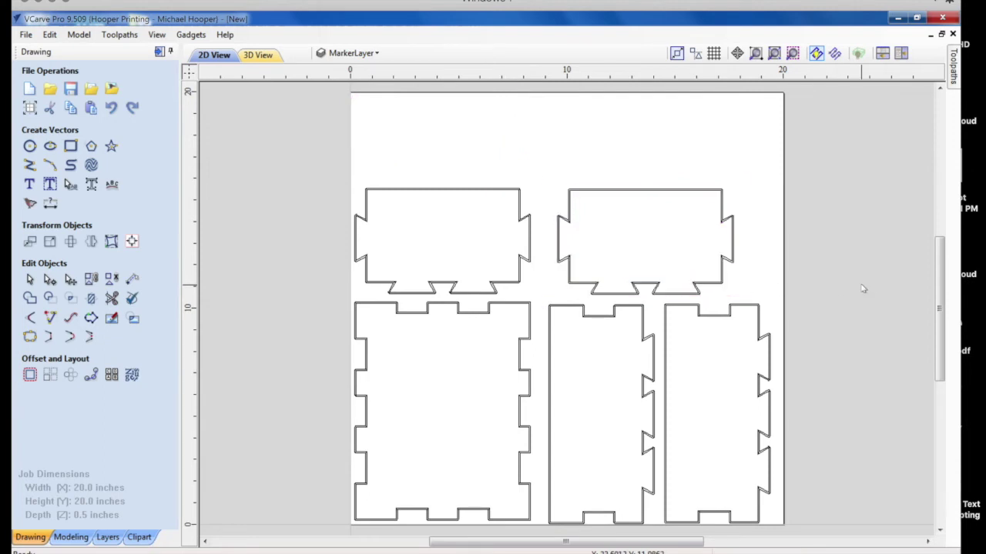
Switch to the toolpath commands and zoom in to select the bottom-left box part
{"action": "left_click", "coordinate": [164, 52]}
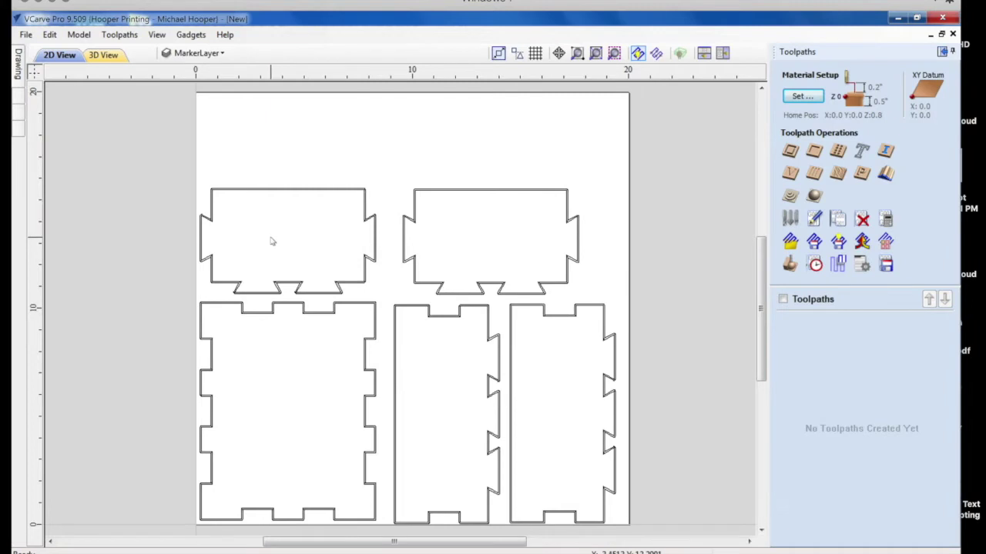
{"action": "key", "text": "ctrl+a"}
{"action": "key", "text": "Escape"}
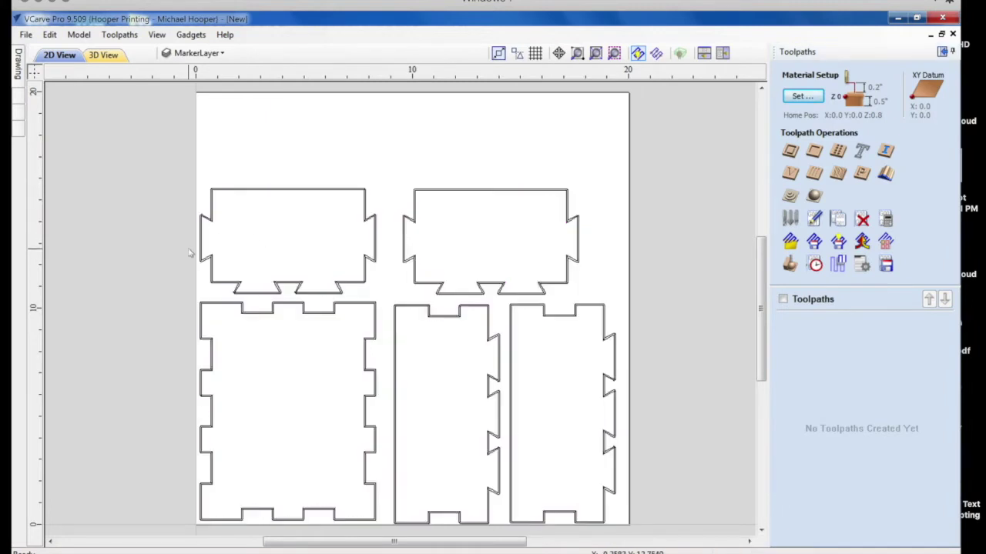
{"action": "scroll", "coordinate": [246, 305], "scroll_direction": "up", "scroll_amount": 3}
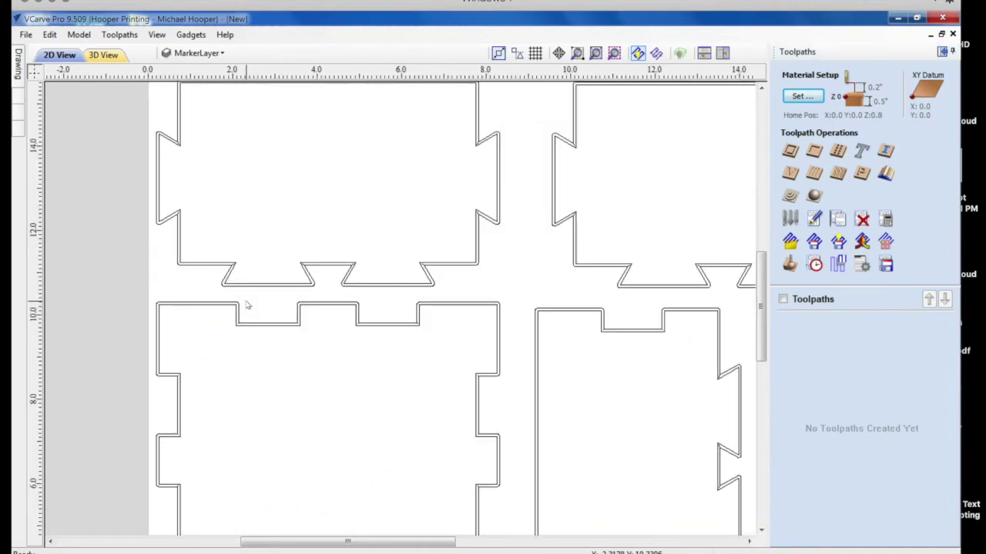
{"action": "scroll", "coordinate": [282, 330], "scroll_direction": "up", "scroll_amount": 6}
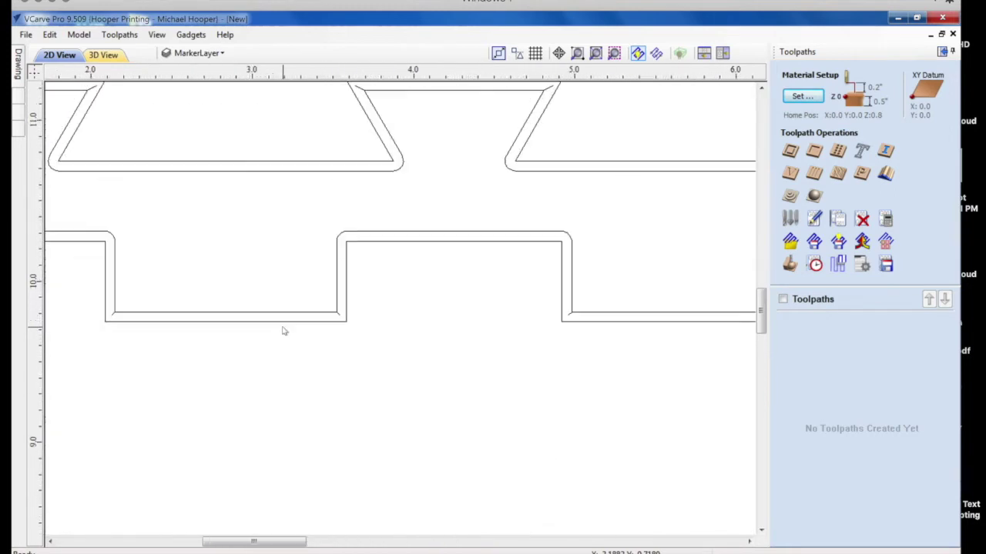
{"action": "left_click", "coordinate": [347, 320]}
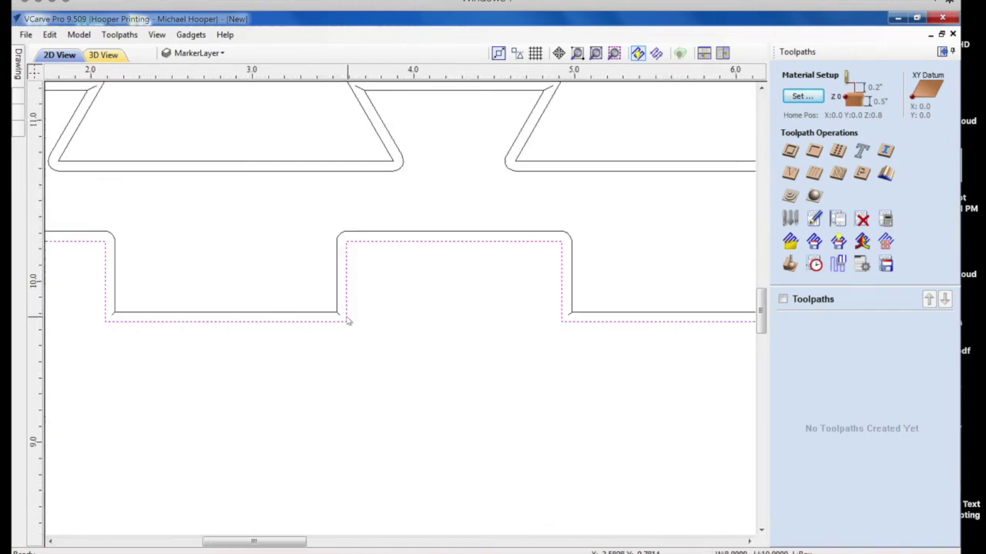
{"action": "scroll", "coordinate": [348, 321], "scroll_direction": "down", "scroll_amount": 7}
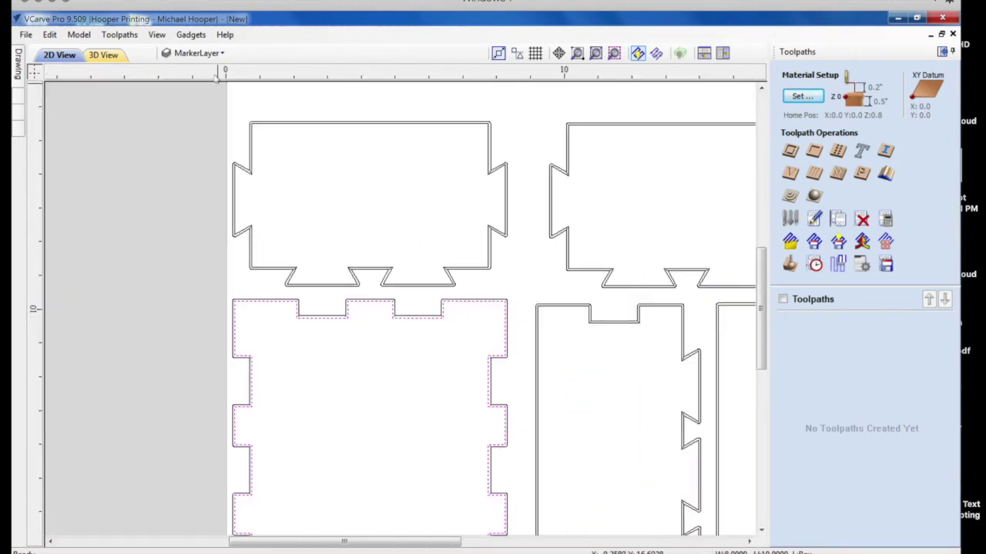
Mark the bottom-left part's joints with 1.Dovetail Detect at 0.5 inch depth on MarkerLayer
{"action": "left_click", "coordinate": [190, 35]}
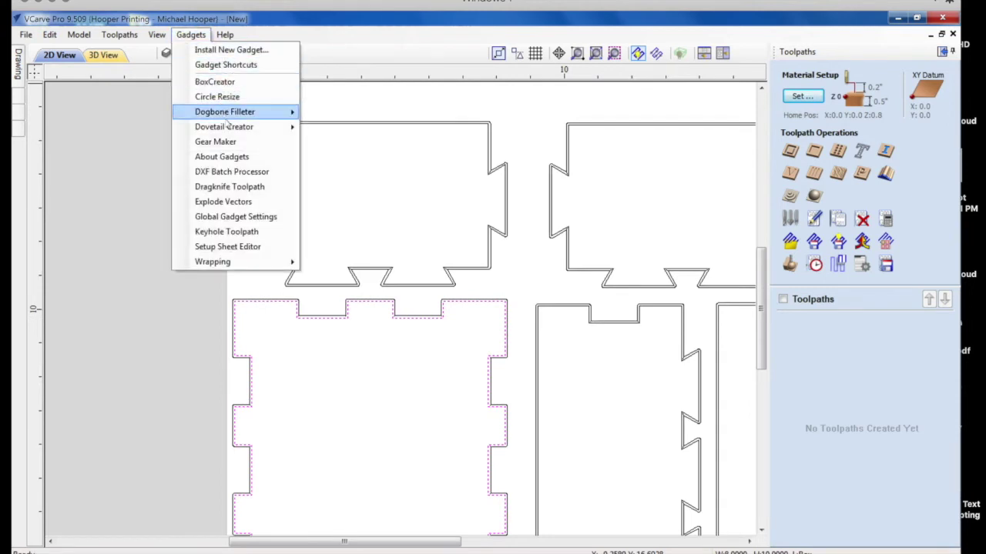
{"action": "mouse_move", "coordinate": [230, 129]}
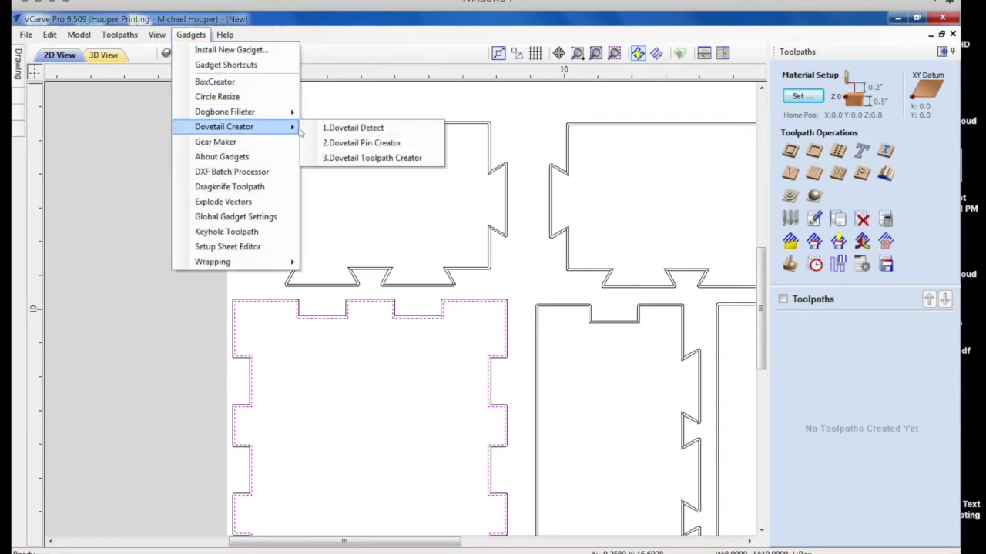
{"action": "left_click", "coordinate": [345, 131]}
{"action": "left_click", "coordinate": [387, 283]}
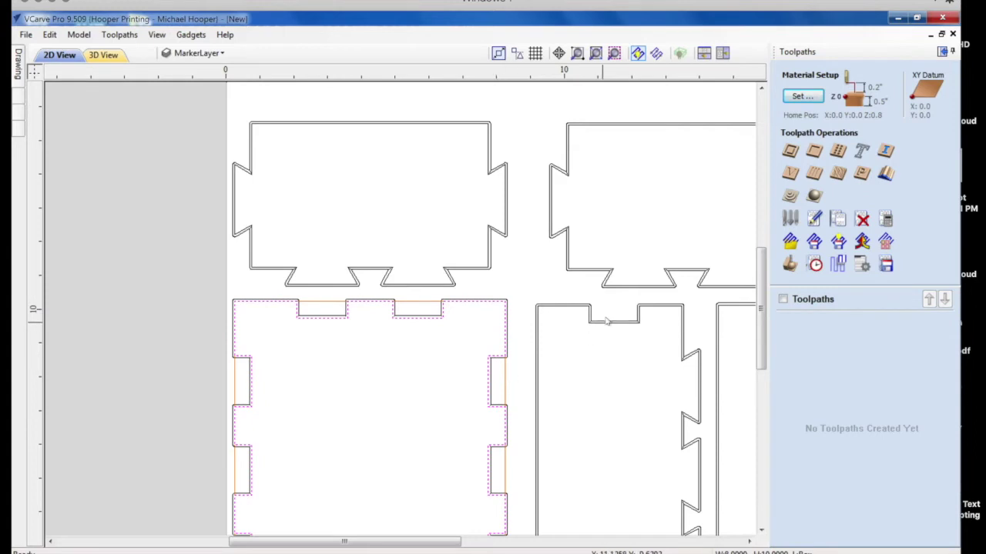
{"action": "scroll", "coordinate": [612, 329], "scroll_direction": "right", "scroll_amount": 1}
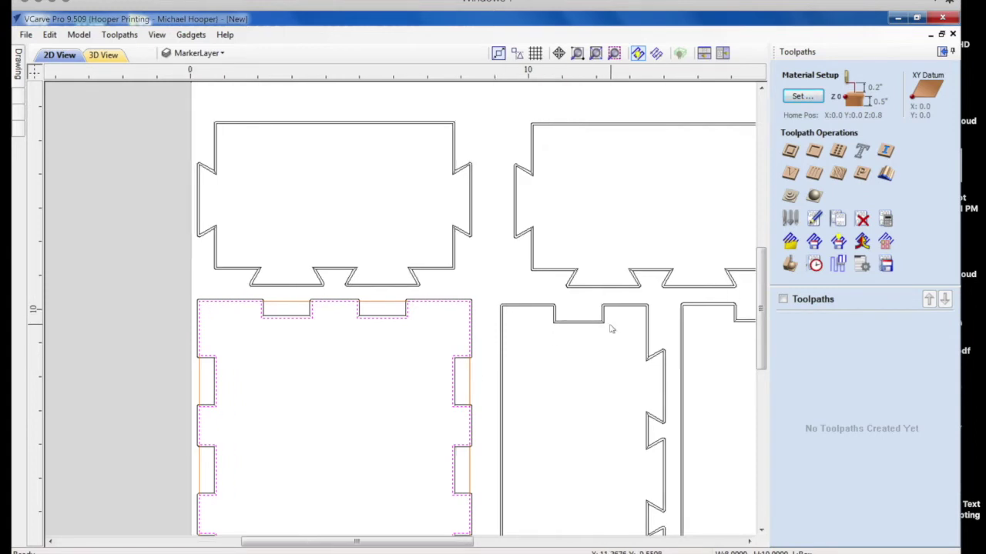
{"action": "left_click", "coordinate": [748, 541]}
{"action": "left_click", "coordinate": [748, 541]}
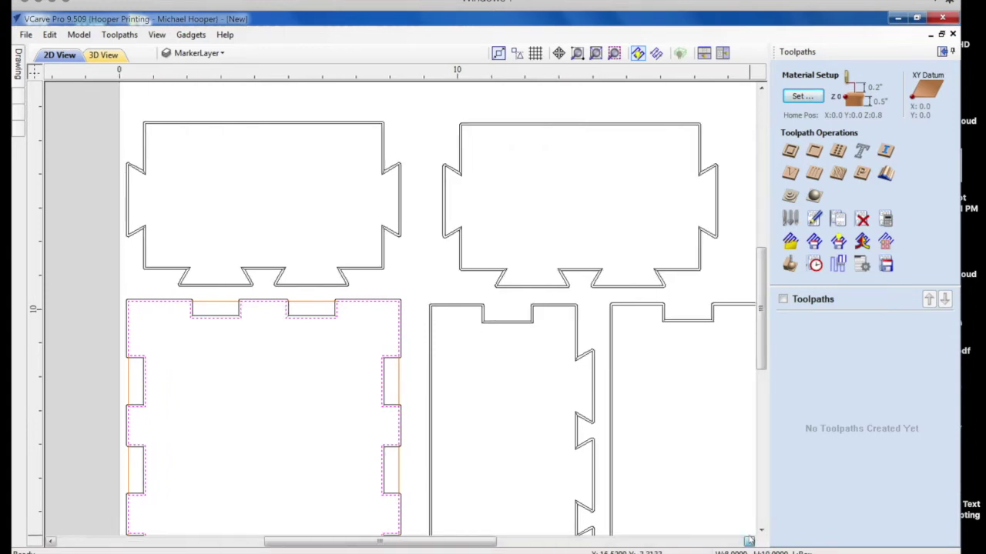
{"action": "left_click", "coordinate": [749, 541]}
Mark the middle lower part's dovetail joints with 1.Dovetail Detect
{"action": "left_click", "coordinate": [473, 326]}
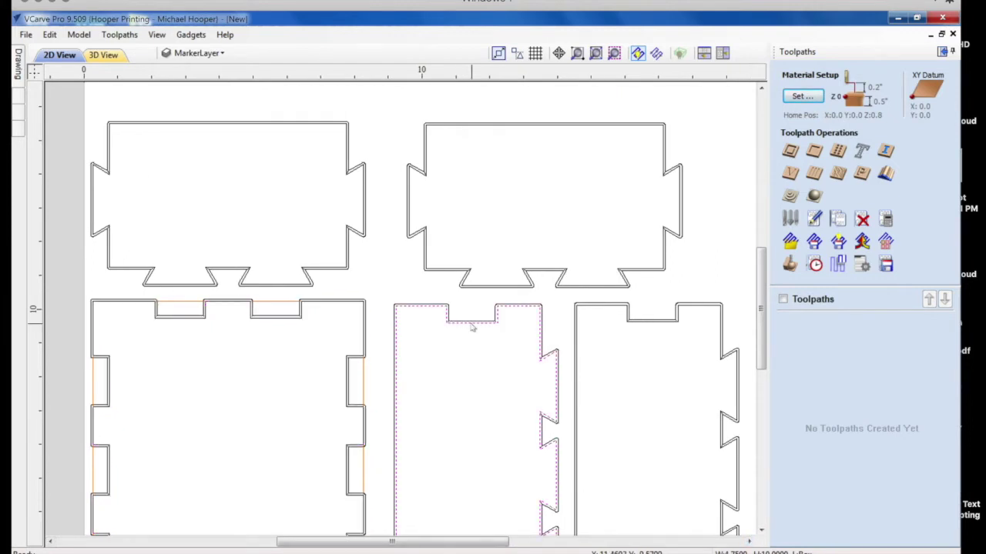
{"action": "left_click", "coordinate": [191, 35]}
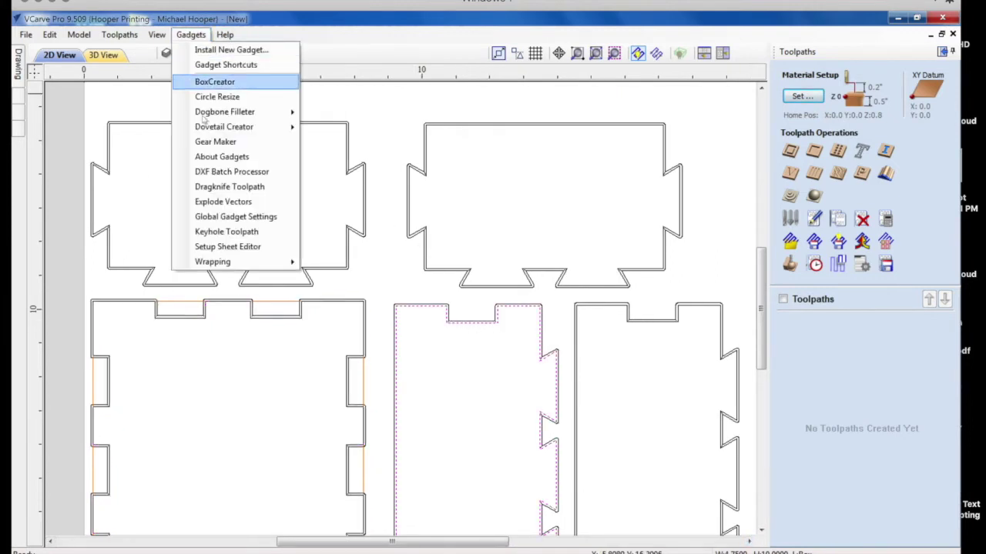
{"action": "mouse_move", "coordinate": [225, 129]}
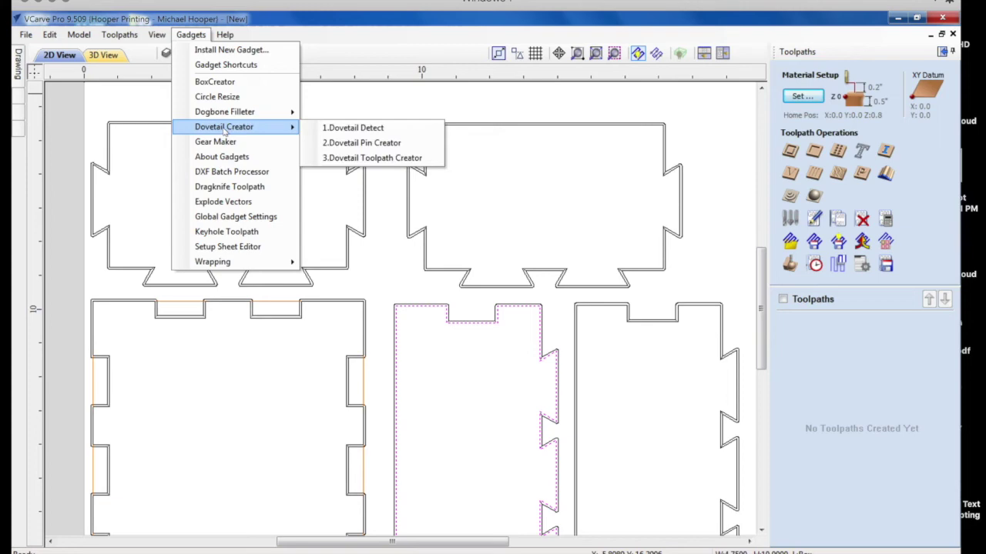
{"action": "left_click", "coordinate": [353, 130]}
{"action": "left_click", "coordinate": [373, 280]}
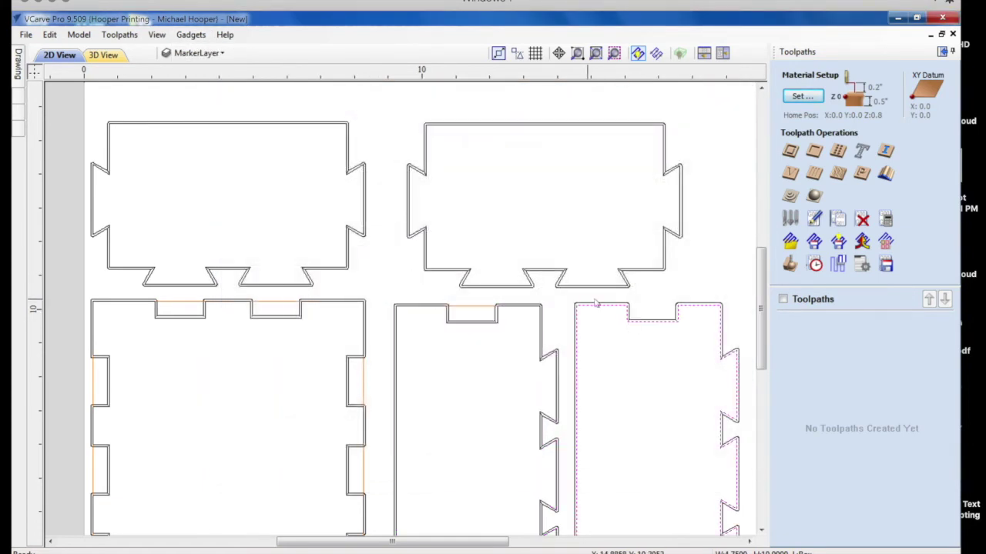
Mark the right lower part's dovetail joints with 1.Dovetail Detect, then deselect it
{"action": "left_click", "coordinate": [185, 38]}
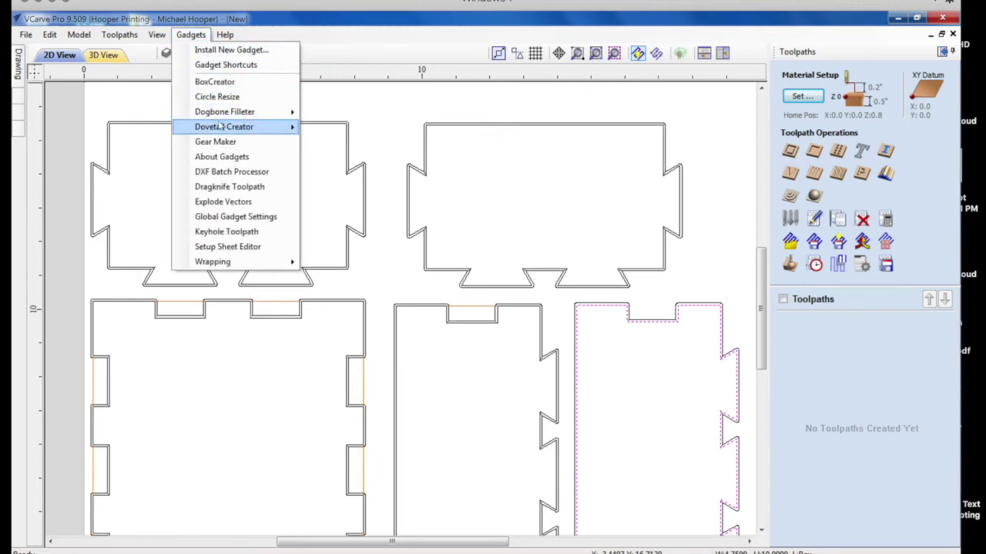
{"action": "mouse_move", "coordinate": [222, 116]}
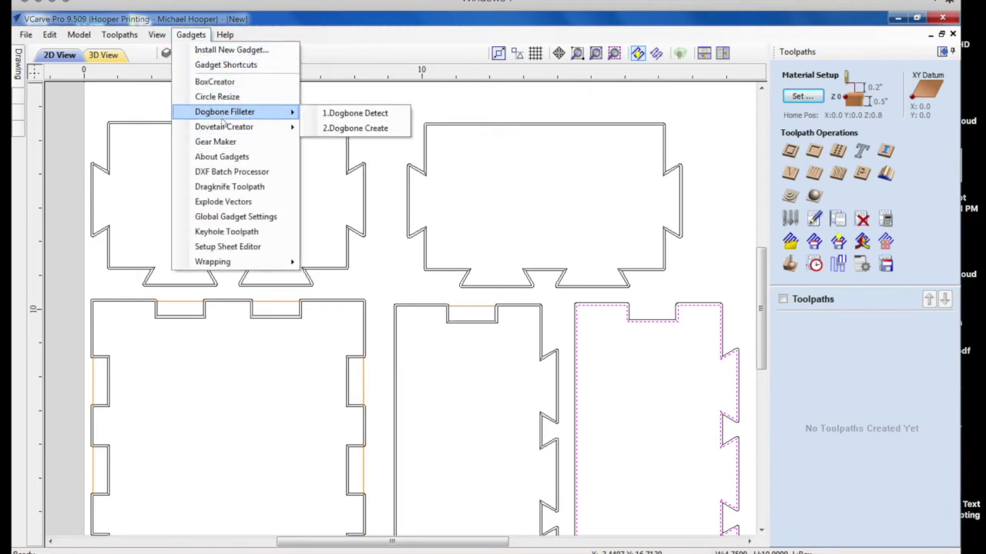
{"action": "left_click", "coordinate": [353, 128]}
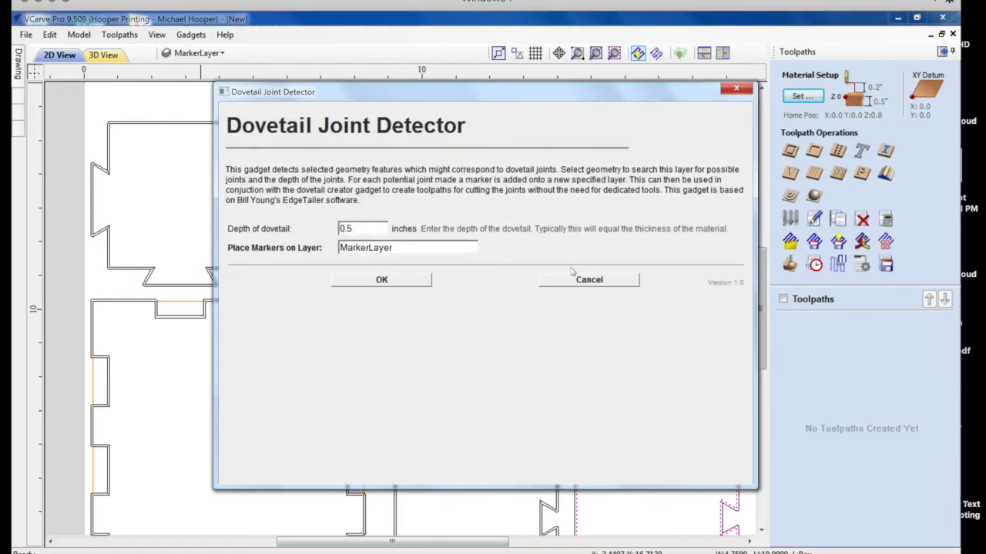
{"action": "left_click", "coordinate": [381, 285]}
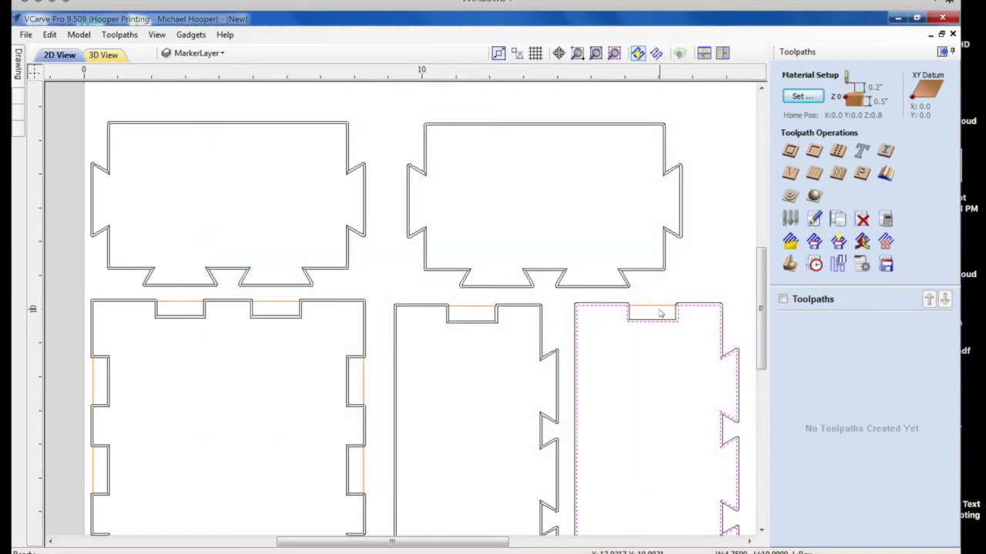
{"action": "left_click", "coordinate": [397, 137]}
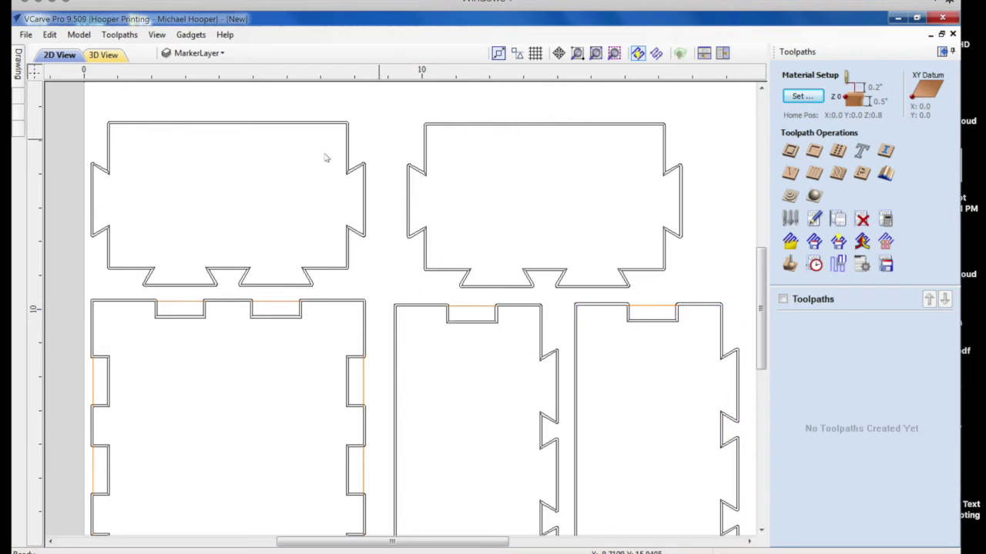
Create the 'dovetail' toolpath at 30° and 0.5 inch depth with 3.Dovetail Toolpath Creator
{"action": "left_click", "coordinate": [187, 35]}
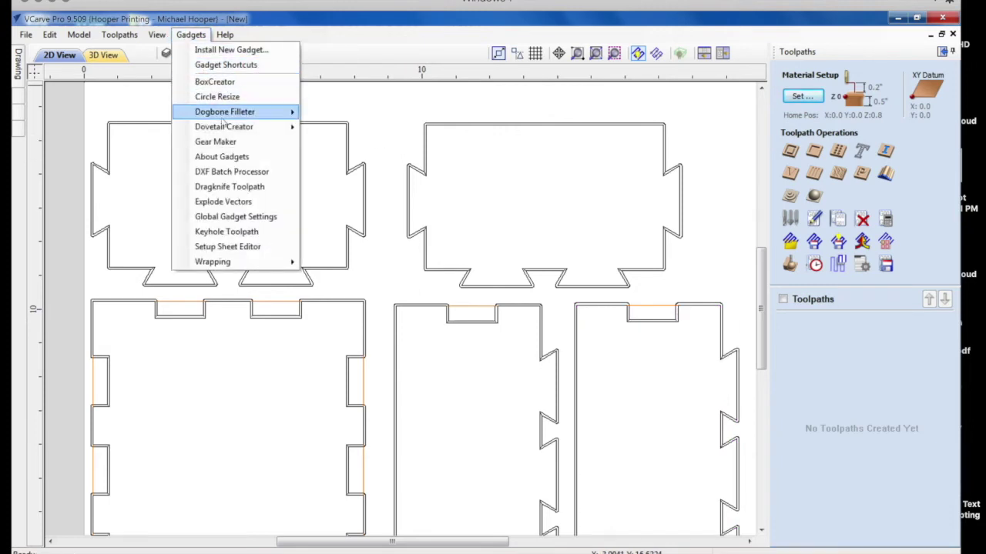
{"action": "mouse_move", "coordinate": [229, 129]}
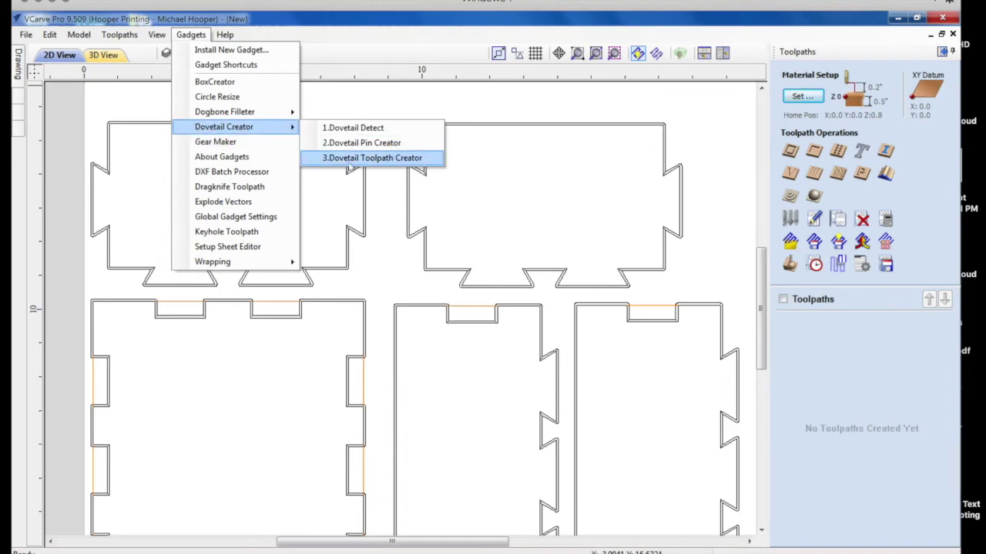
{"action": "left_click", "coordinate": [348, 159]}
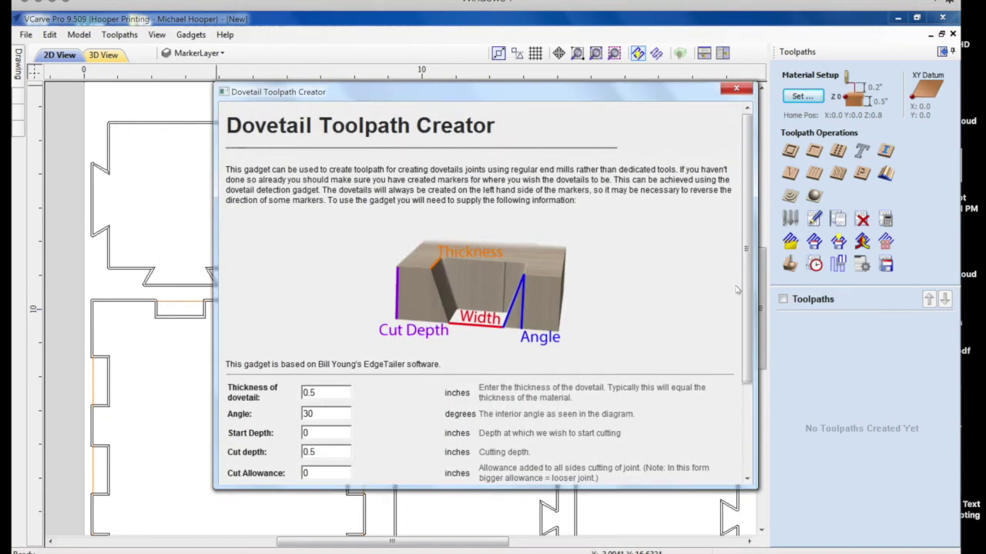
{"action": "scroll", "coordinate": [736, 290], "scroll_direction": "down", "scroll_amount": 3}
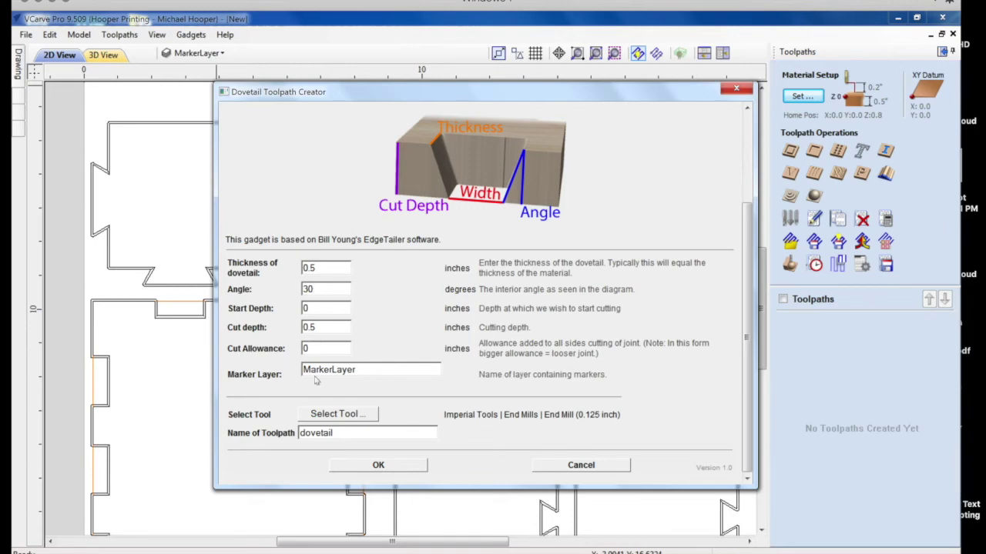
{"action": "left_click", "coordinate": [378, 467]}
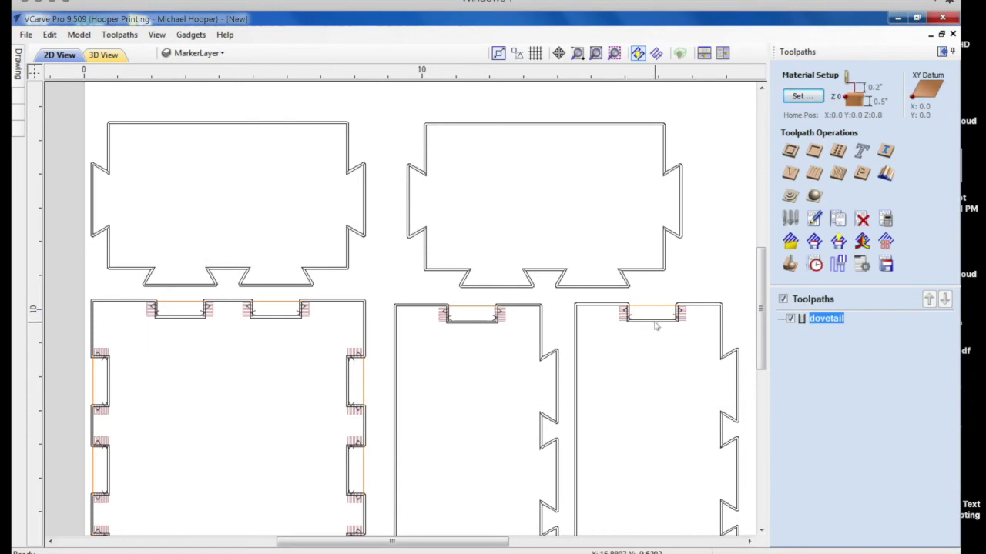
{"action": "left_click", "coordinate": [790, 153]}
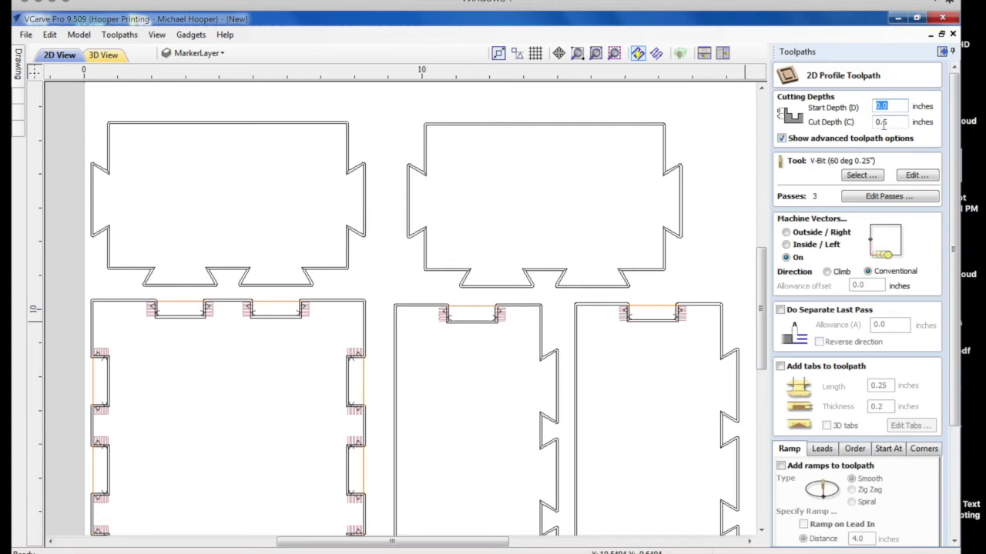
Give the profile toolpath a 0.5 inch cut depth and the 0.125 inch End Mill (4 passes)
{"action": "key", "text": "Tab"}
{"action": "left_click", "coordinate": [850, 177]}
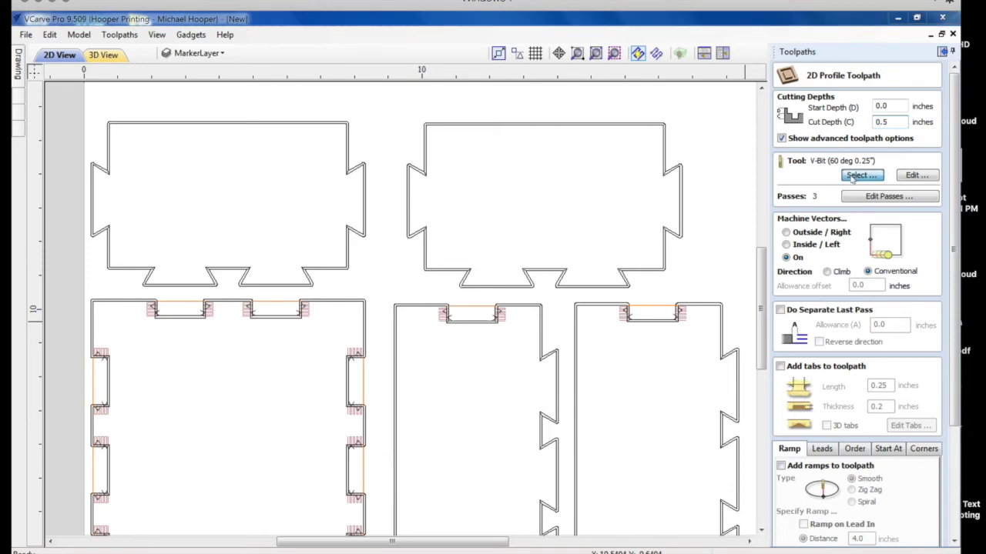
{"action": "left_click", "coordinate": [357, 204]}
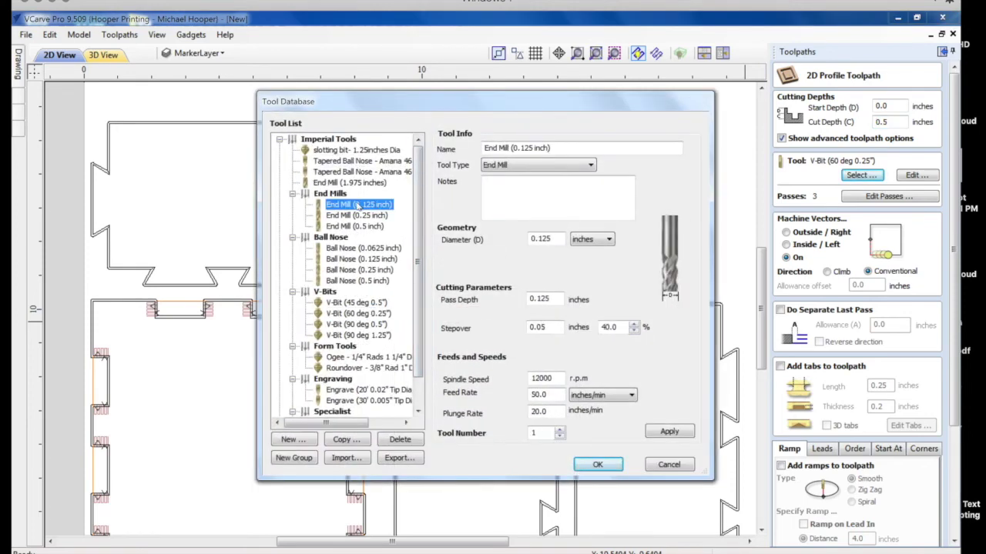
{"action": "left_click", "coordinate": [597, 466]}
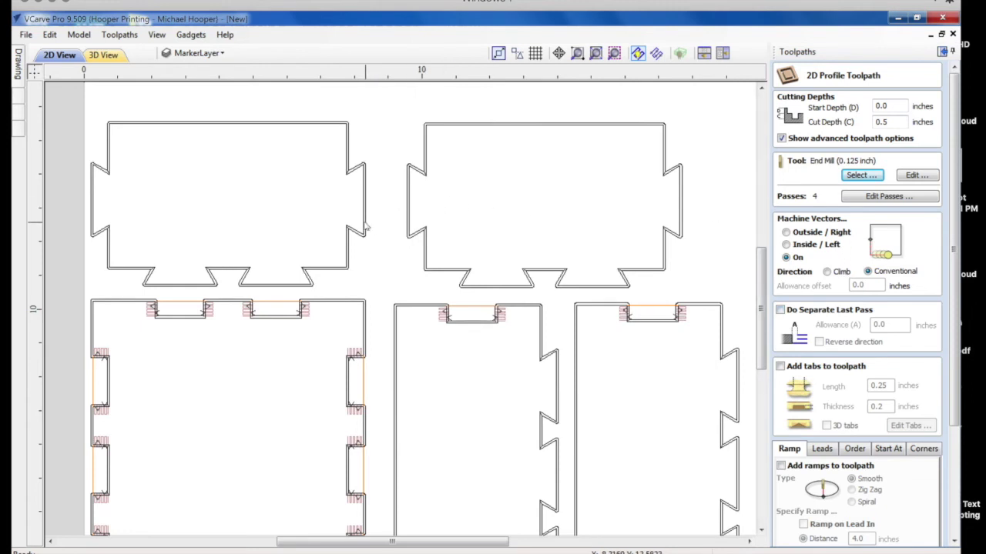
{"action": "scroll", "coordinate": [366, 225], "scroll_direction": "right", "scroll_amount": 1}
Select all five box part outlines and calculate the Profile 1 toolpath
{"action": "scroll", "coordinate": [366, 225], "scroll_direction": "left", "scroll_amount": 2}
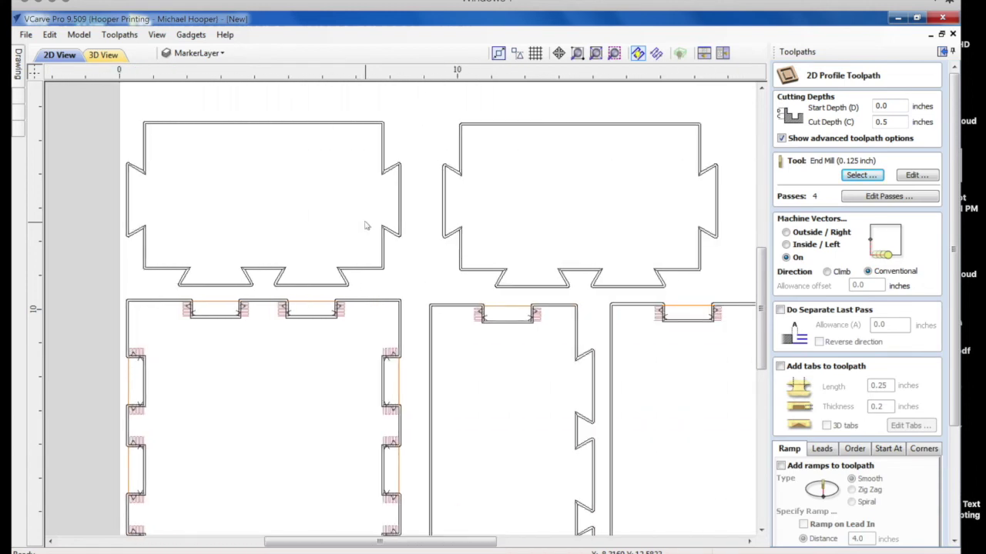
{"action": "left_click", "coordinate": [401, 239]}
{"action": "scroll", "coordinate": [402, 239], "scroll_direction": "up", "scroll_amount": 5}
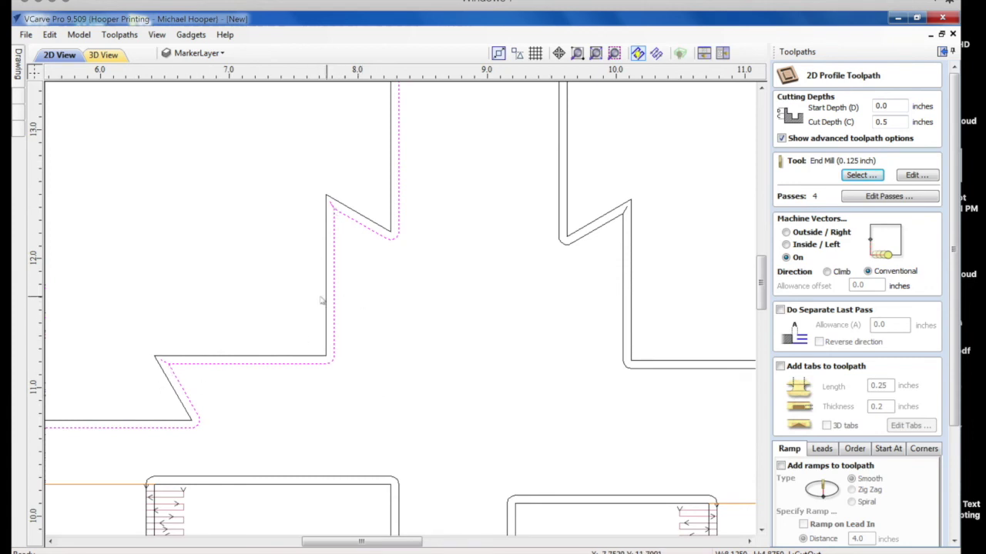
{"action": "scroll", "coordinate": [322, 300], "scroll_direction": "down", "scroll_amount": 3}
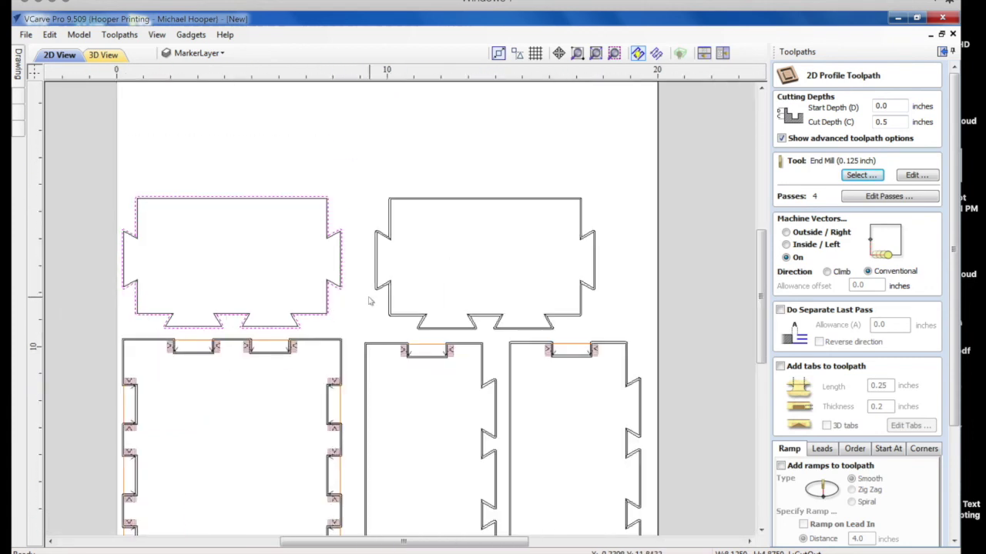
{"action": "left_click", "coordinate": [378, 294], "text": "shift"}
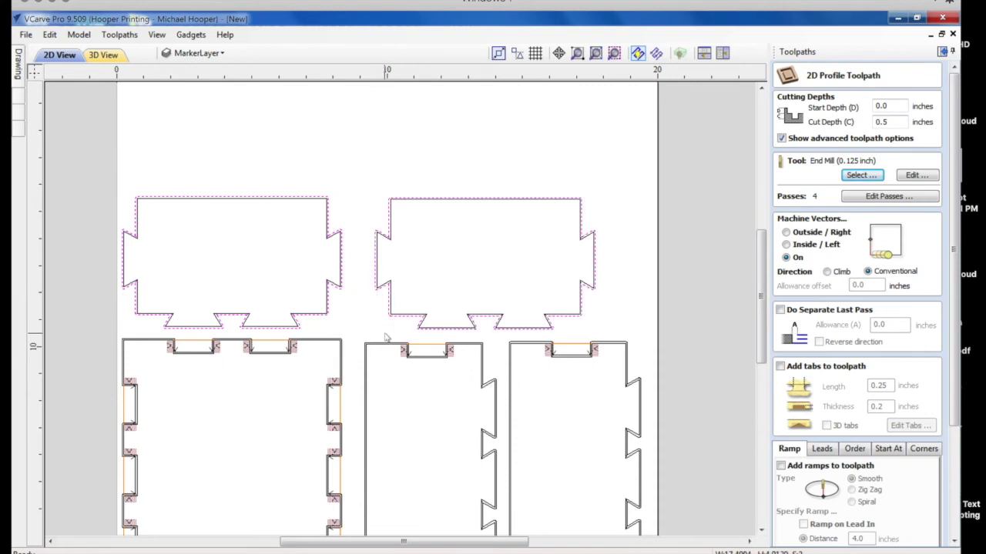
{"action": "left_click", "coordinate": [328, 341], "text": "shift"}
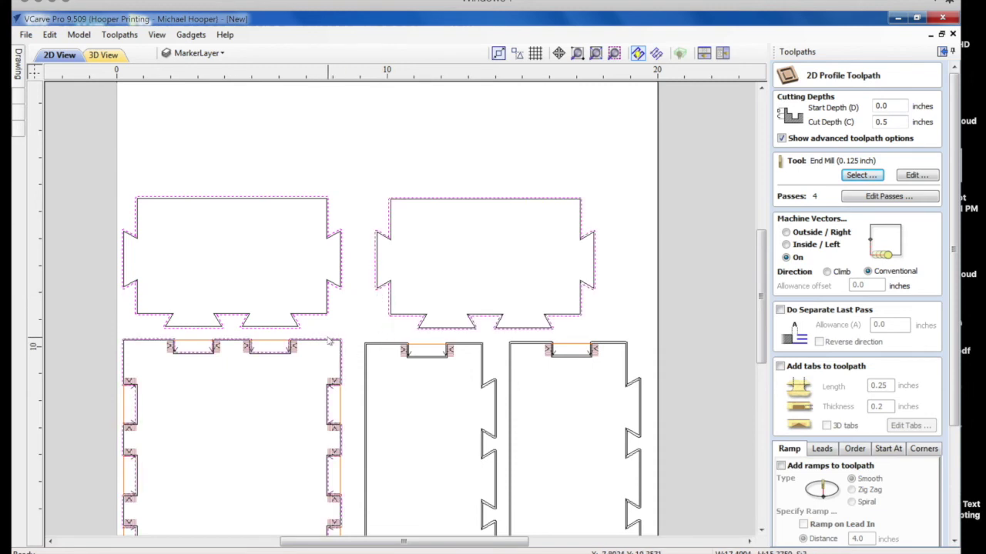
{"action": "left_click", "coordinate": [380, 345], "text": "shift"}
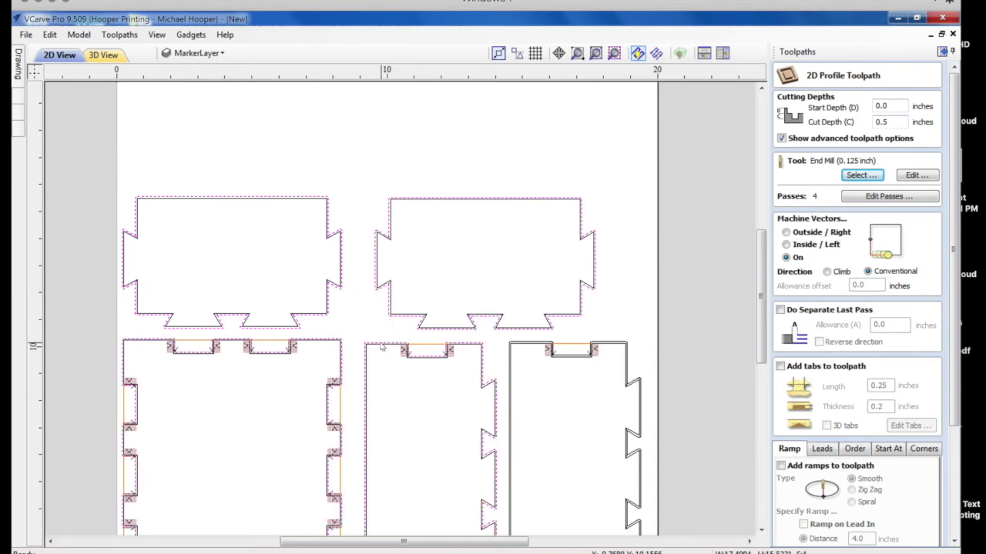
{"action": "left_click", "coordinate": [541, 344], "text": "shift"}
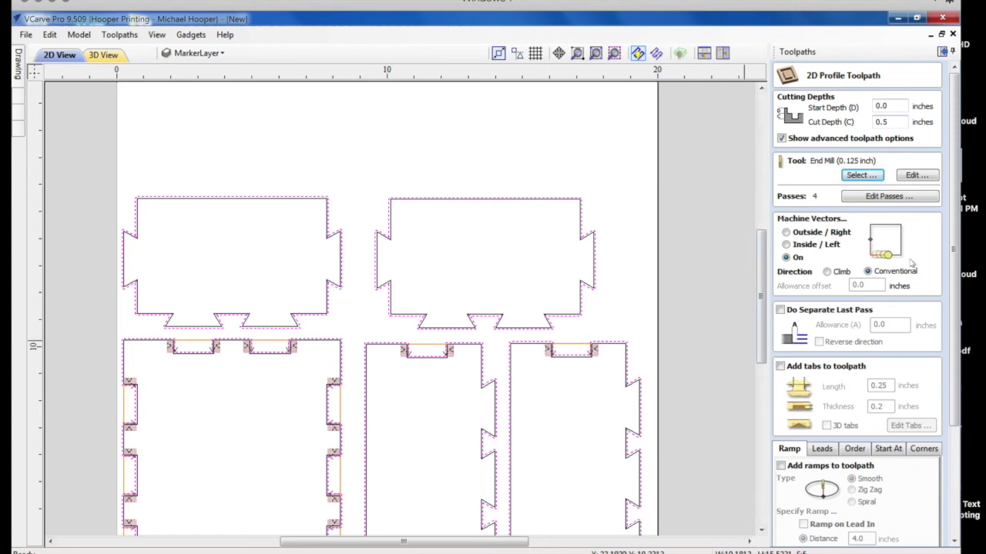
{"action": "scroll", "coordinate": [957, 259], "scroll_direction": "down", "scroll_amount": 5}
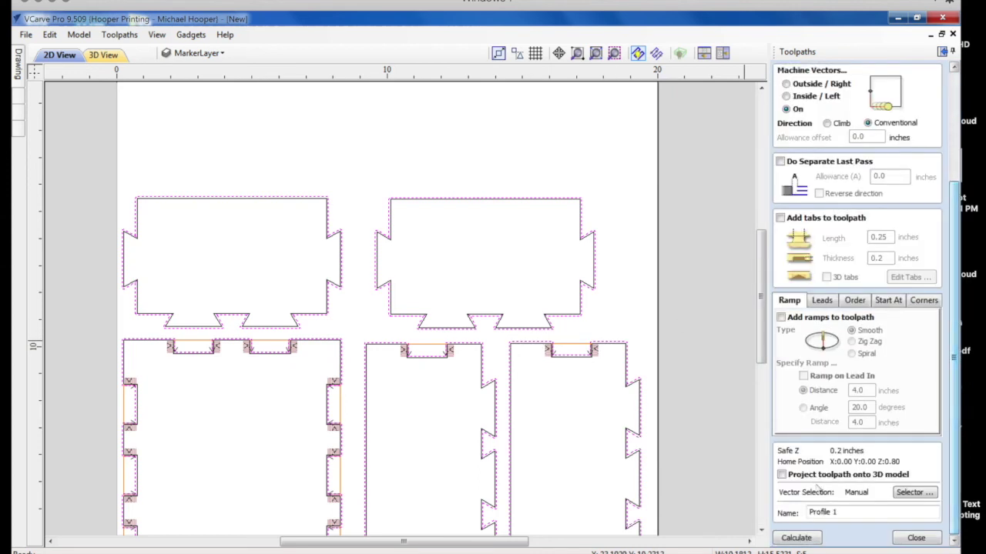
{"action": "left_click", "coordinate": [805, 539]}
Close the profile toolpath settings and simulate all toolpaths in the 3D MDF preview
{"action": "left_click", "coordinate": [911, 538]}
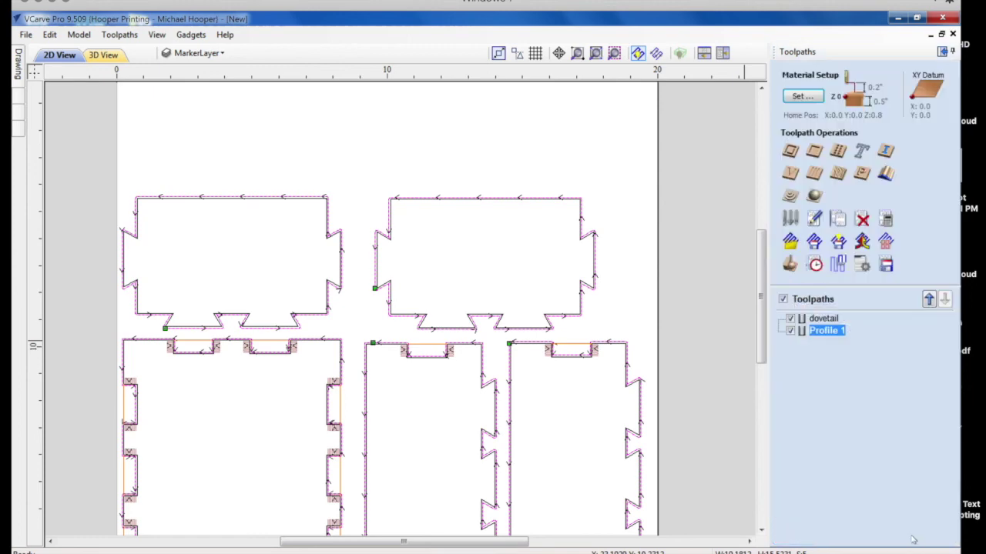
{"action": "left_click", "coordinate": [790, 264]}
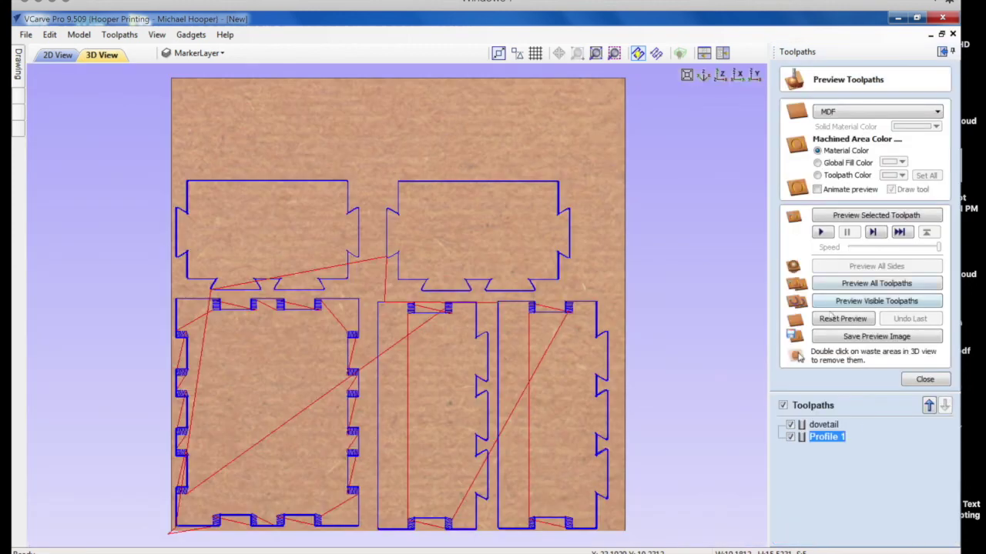
{"action": "left_click", "coordinate": [827, 284]}
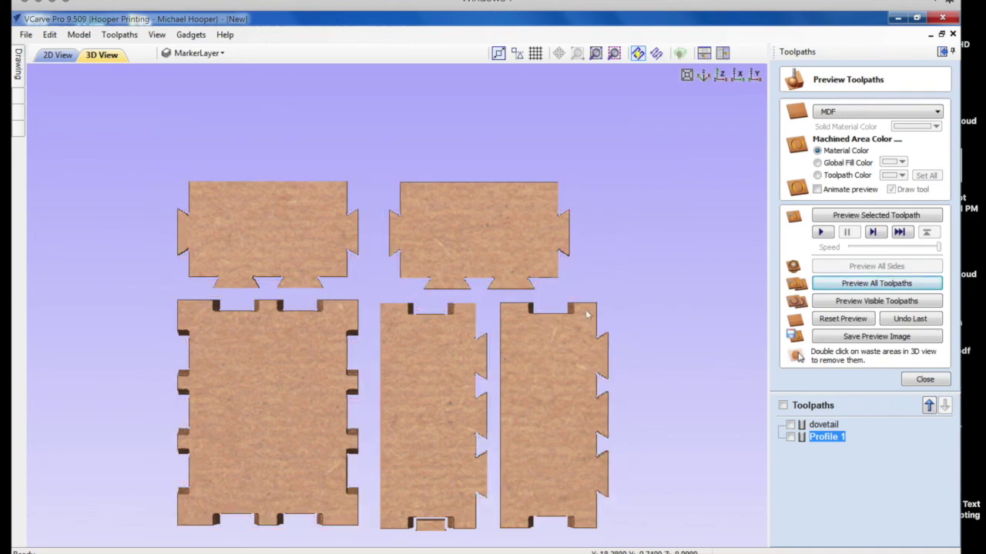
Zoom and tilt the preview to inspect the five cut-free panels and their dovetail joints
{"action": "scroll", "coordinate": [587, 314], "scroll_direction": "up", "scroll_amount": 3}
{"action": "left_click_drag", "start_coordinate": [539, 345], "coordinate": [514, 360]}
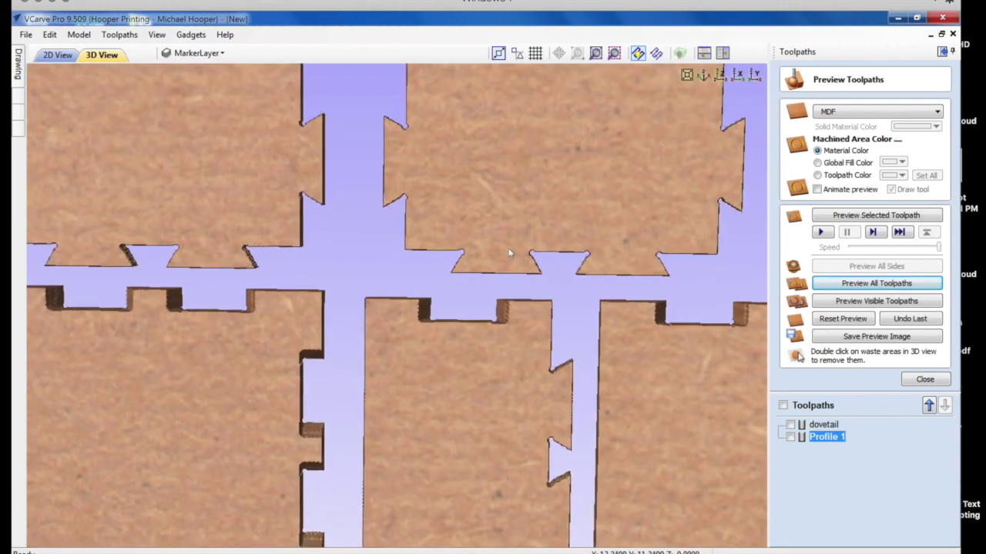
{"action": "scroll", "coordinate": [512, 252], "scroll_direction": "up", "scroll_amount": 4}
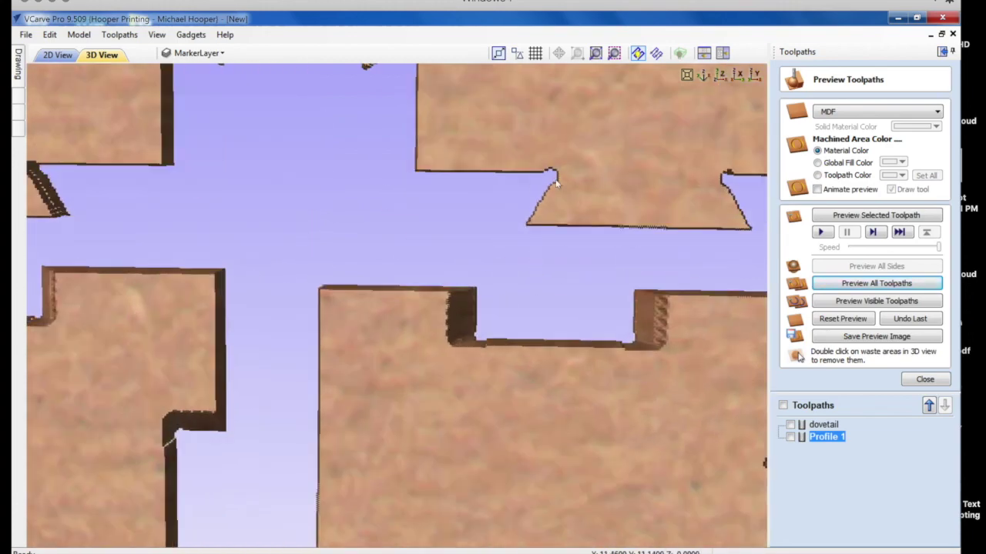
{"action": "scroll", "coordinate": [555, 180], "scroll_direction": "down", "scroll_amount": 6}
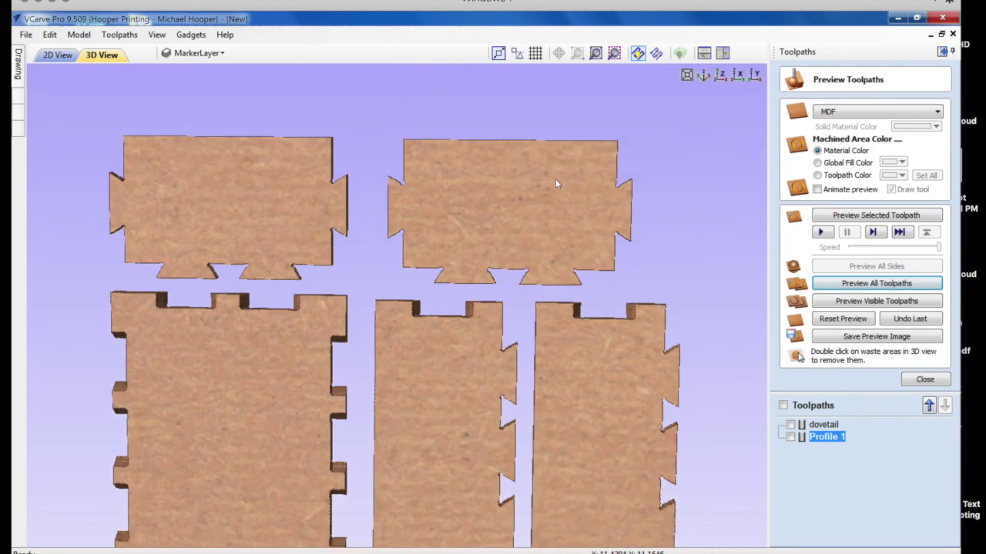